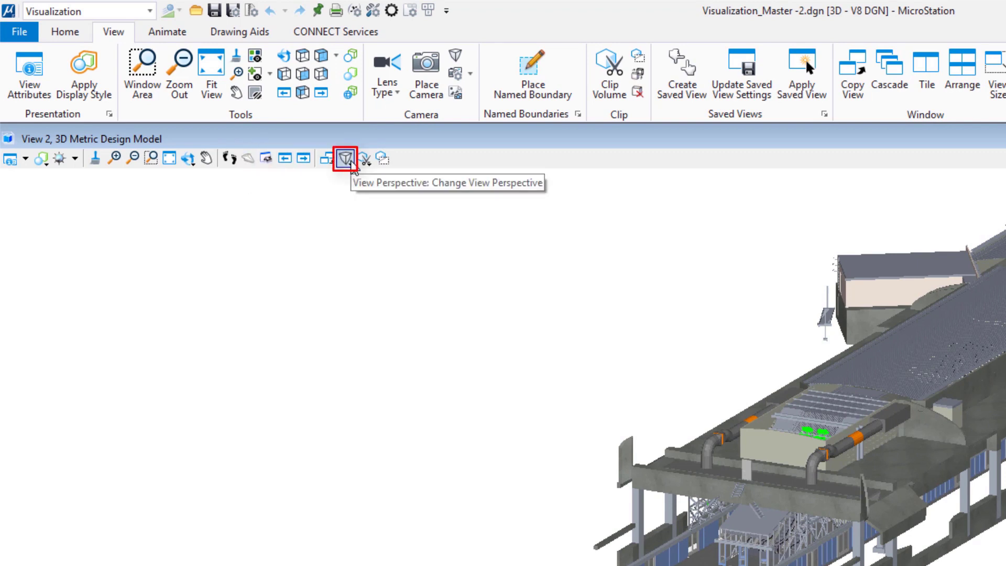
Step: Try the Normal Camera lens on View 2 and restore the previous view
{"action": "left_click", "coordinate": [346, 159]}
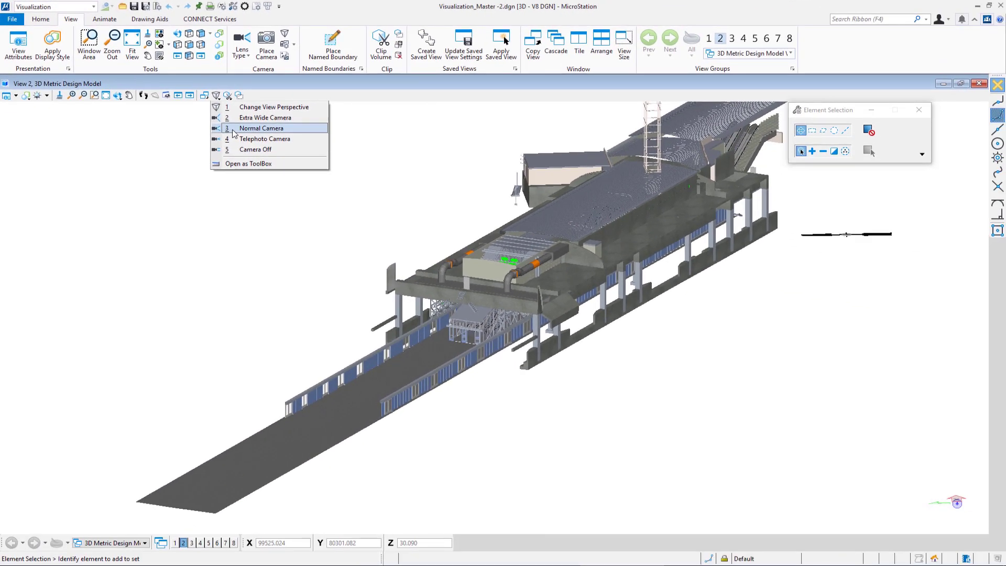
{"action": "left_click", "coordinate": [233, 133]}
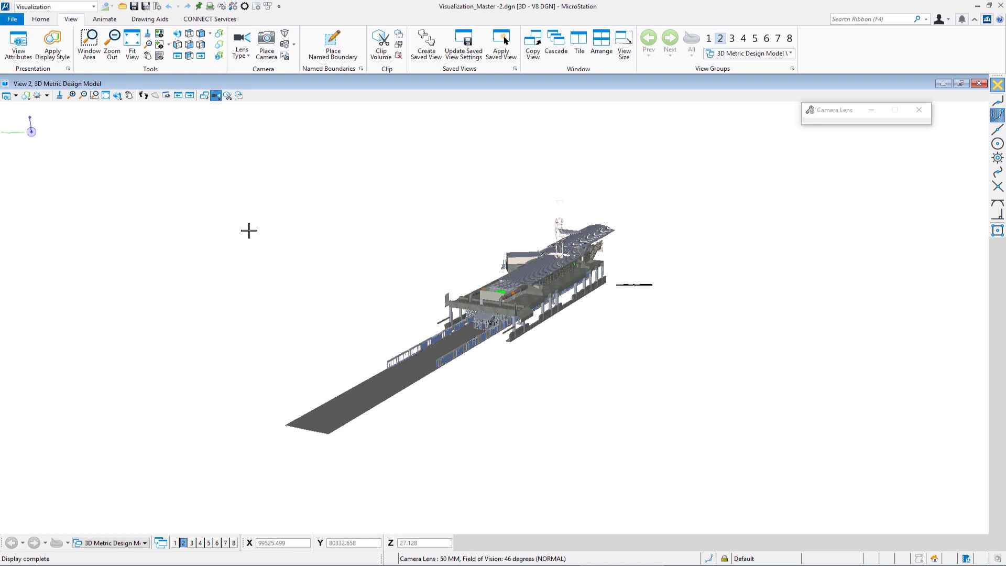
{"action": "left_click", "coordinate": [181, 96]}
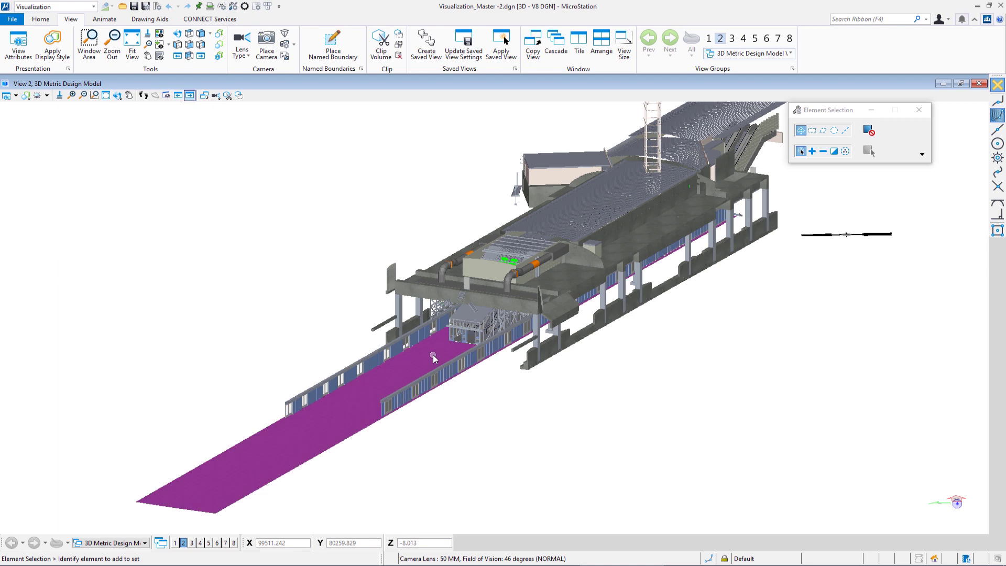
Step: Select the Visualization workflow for the open station model
{"action": "scroll", "coordinate": [432, 354], "scroll_direction": "up", "scroll_amount": 2}
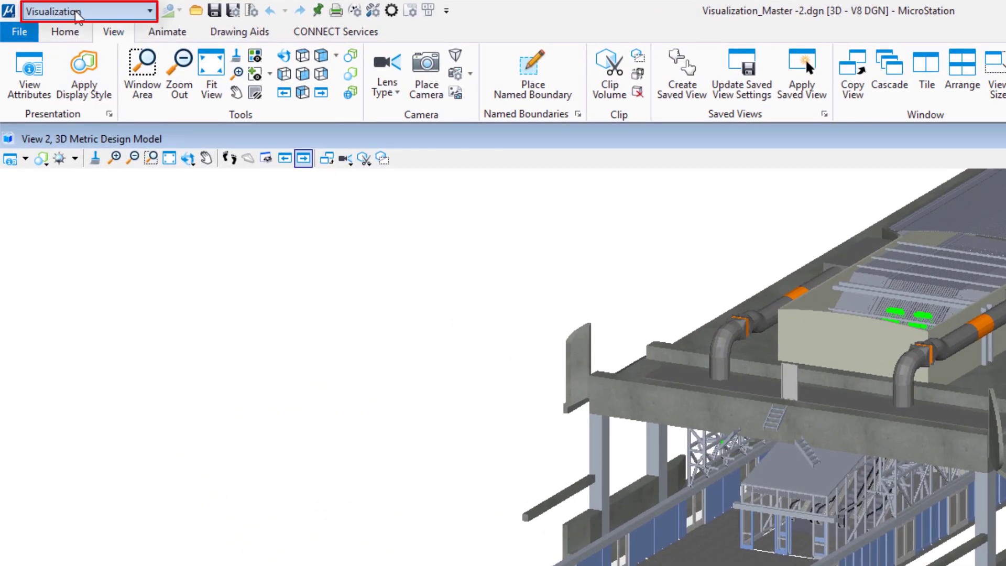
{"action": "left_click", "coordinate": [77, 11]}
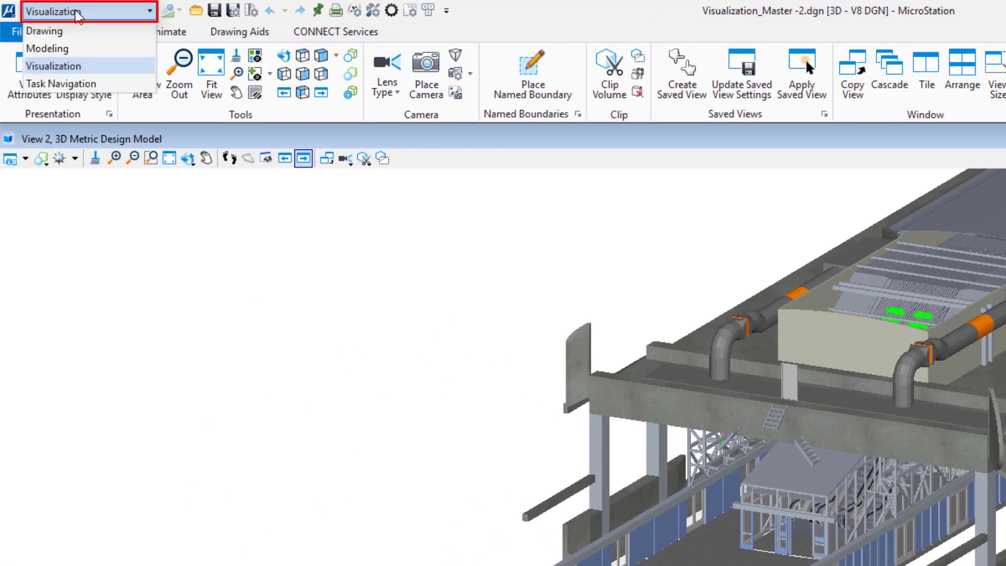
{"action": "left_click", "coordinate": [76, 67]}
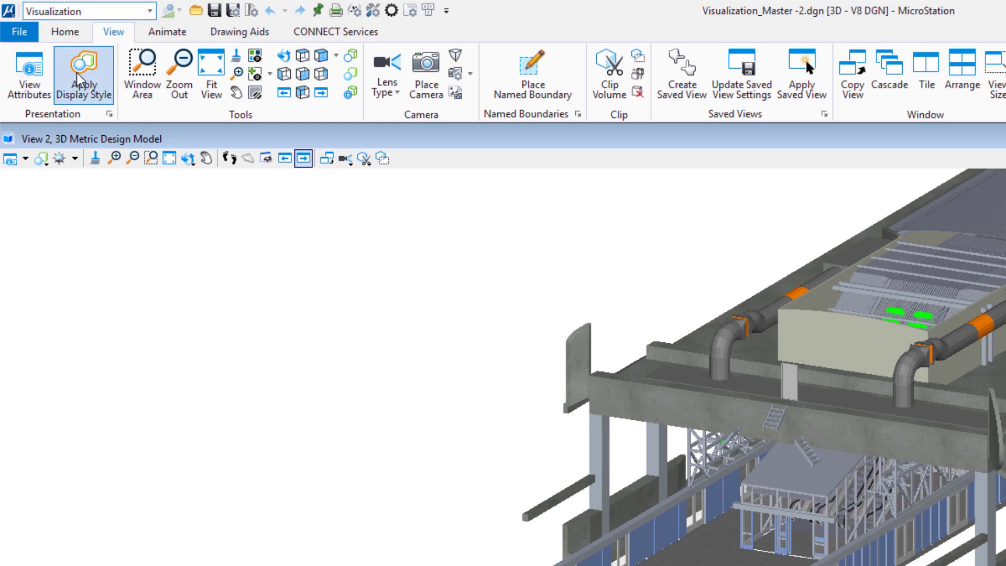
{"action": "left_click", "coordinate": [132, 158]}
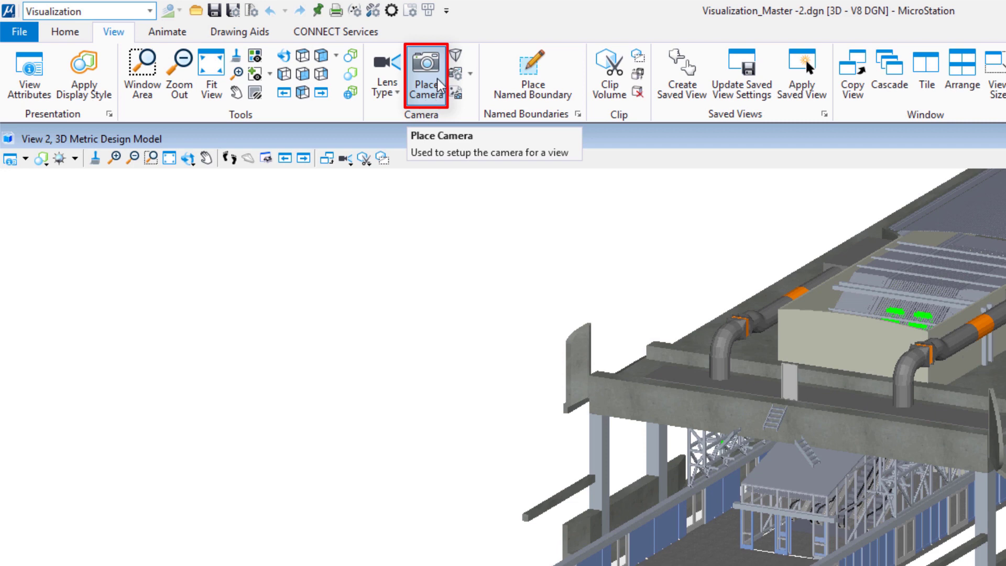
Step: Start a camera setup for View 2 with the Normal lens and set the camera height to 1.5
{"action": "left_click", "coordinate": [439, 84]}
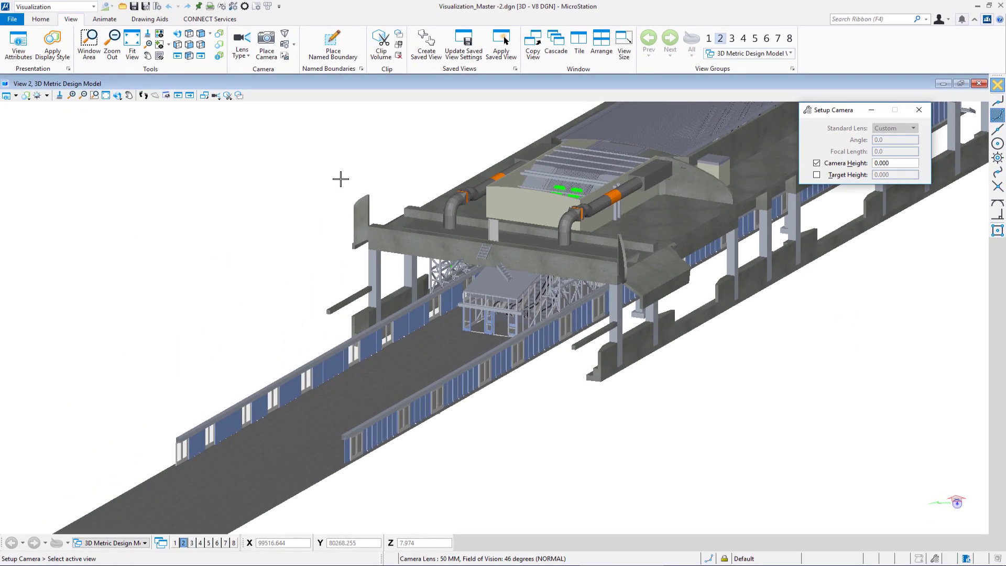
{"action": "left_click", "coordinate": [267, 229]}
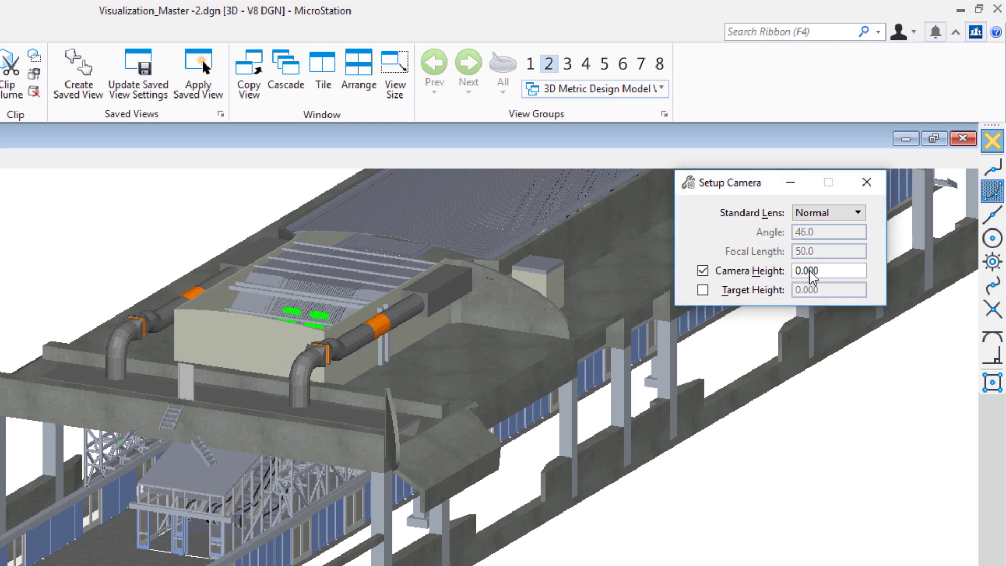
{"action": "left_click_drag", "start_coordinate": [823, 273], "coordinate": [783, 287]}
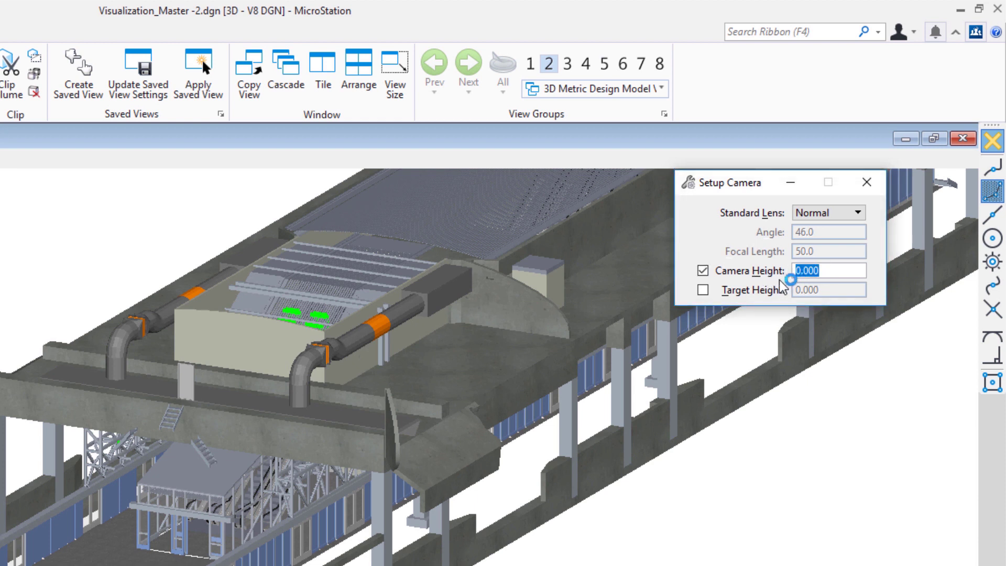
{"action": "type", "text": "1.5"}
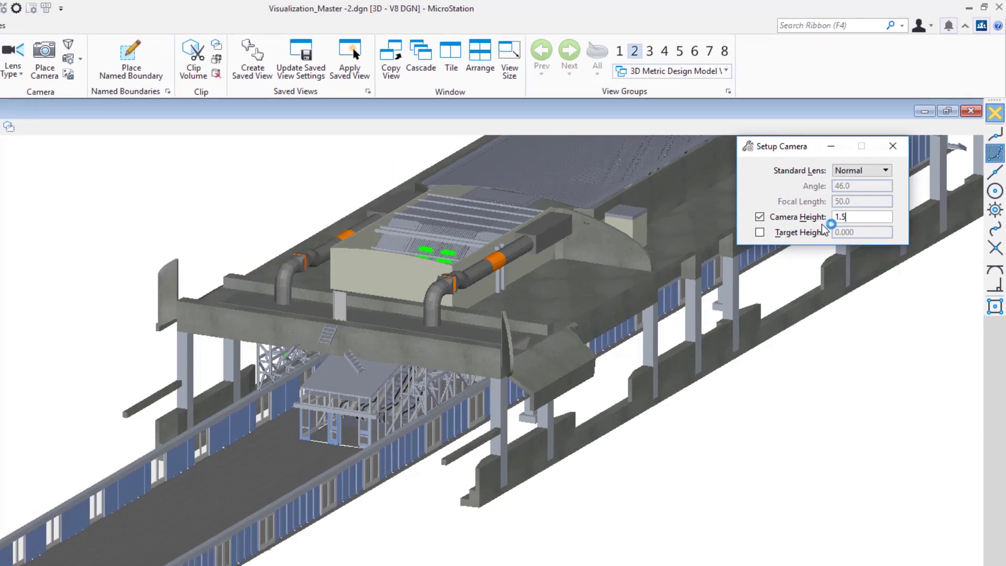
{"action": "key", "text": "Tab"}
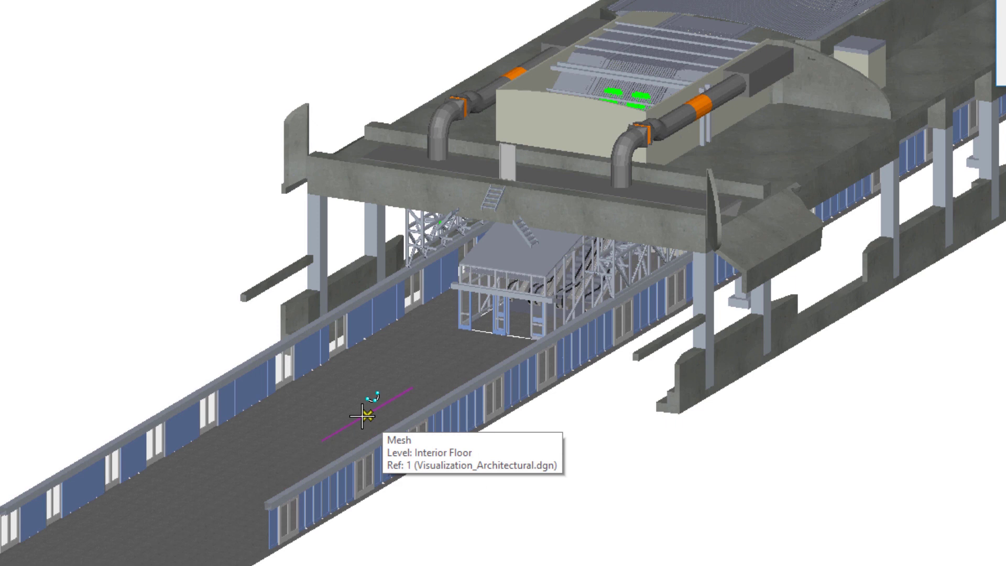
Step: Place the camera on the platform's interior floor and aim it at the escalator enclosure's entrance
{"action": "left_click", "coordinate": [366, 415]}
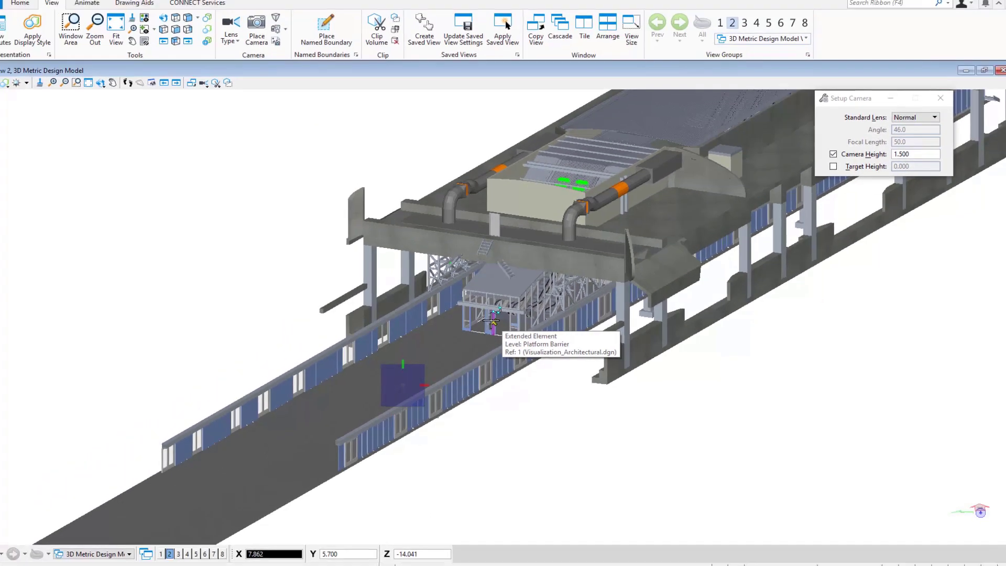
{"action": "left_click", "coordinate": [502, 313]}
{"action": "key", "text": "Escape"}
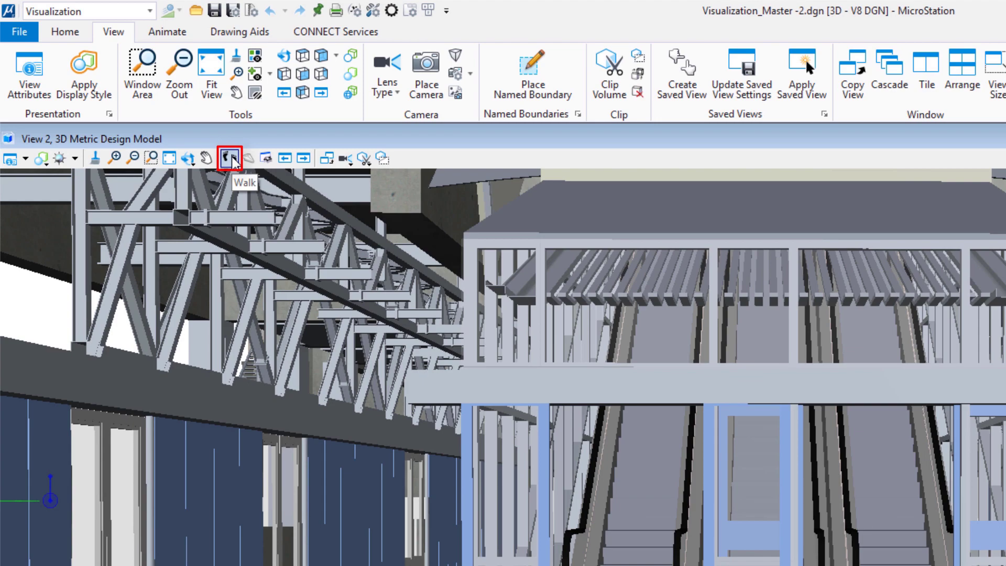
Step: Use the Walk tool to move forward and backward in front of the escalator entrance
{"action": "left_click", "coordinate": [230, 158]}
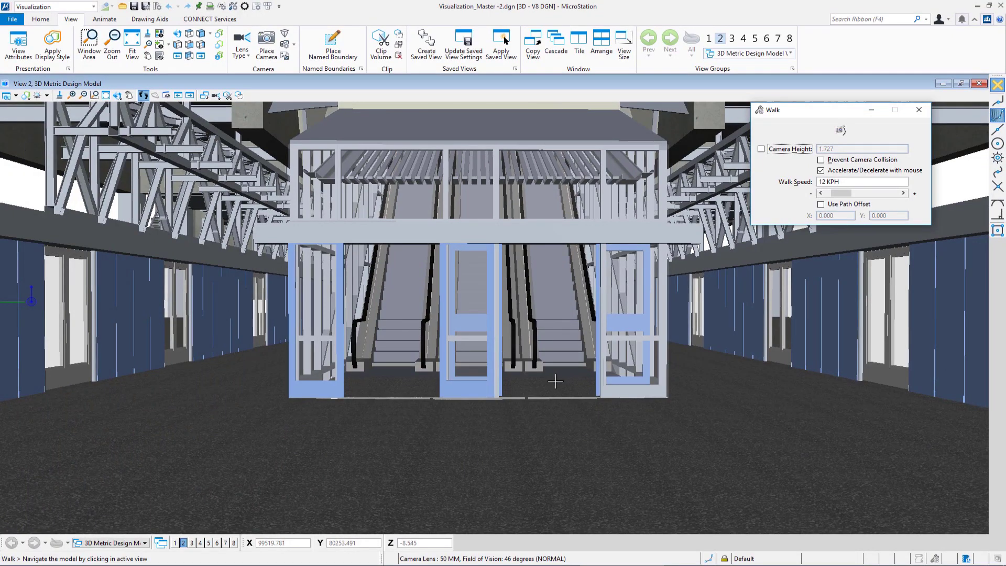
{"action": "left_click_drag", "start_coordinate": [483, 340], "coordinate": [491, 319]}
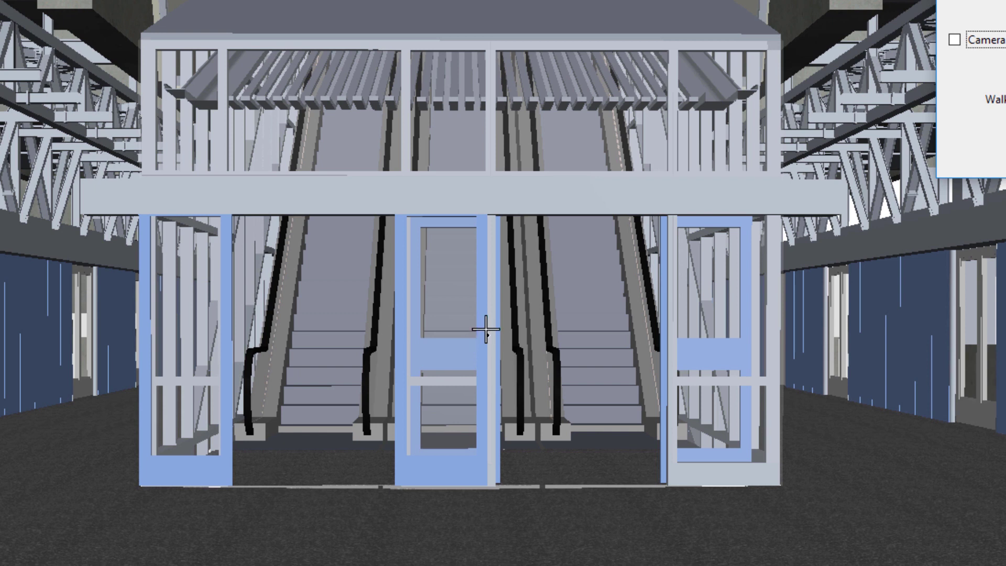
{"action": "mouse_move", "coordinate": [487, 303]}
{"action": "left_mouse_down"}
{"action": "mouse_move", "coordinate": [487, 262]}
{"action": "mouse_move", "coordinate": [486, 308]}
{"action": "left_mouse_up"}
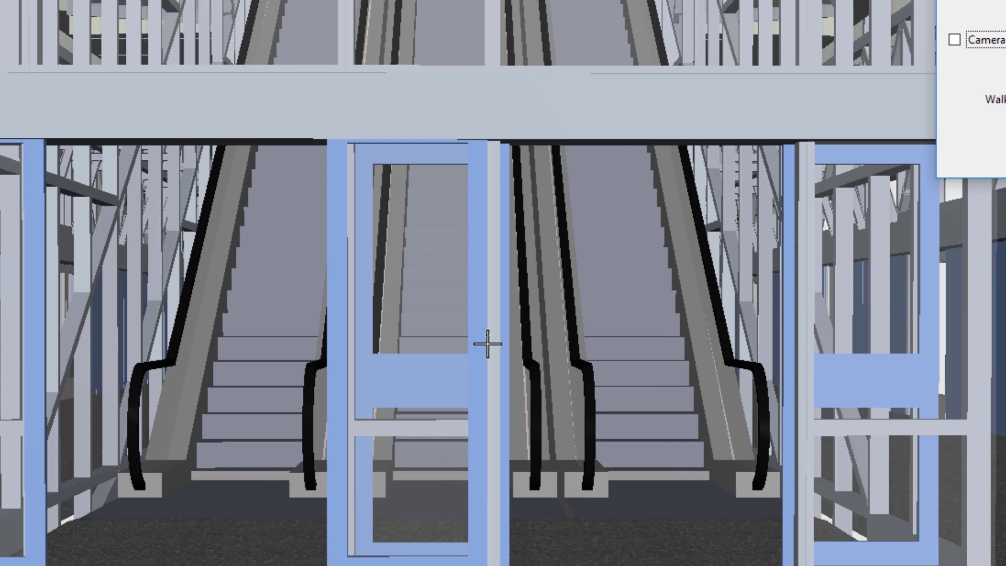
{"action": "left_click_drag", "start_coordinate": [484, 382], "coordinate": [487, 355]}
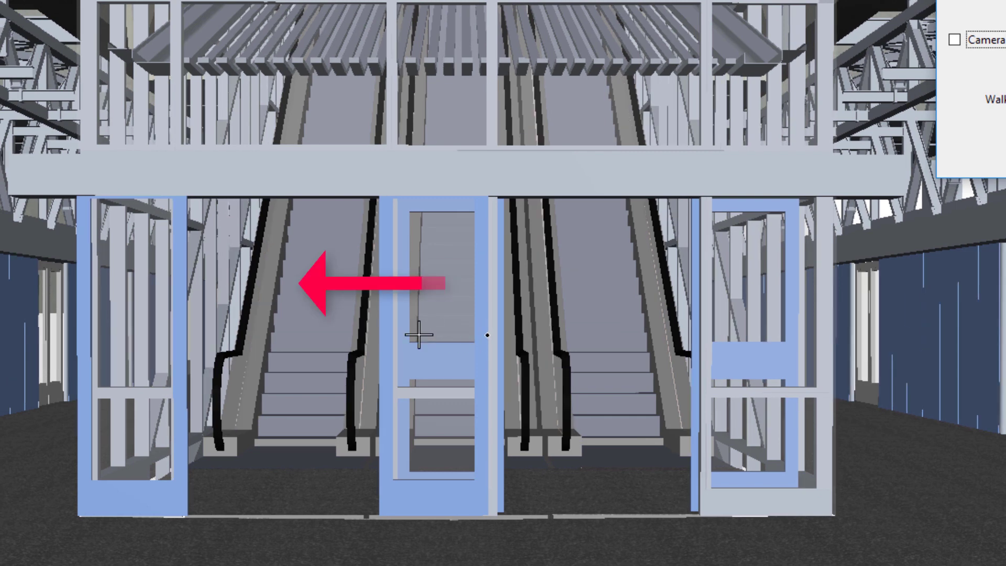
Step: Walk past the escalator enclosure and along the blue platform barriers, turning to view the far end of the platform
{"action": "left_click_drag", "start_coordinate": [419, 334], "coordinate": [449, 338]}
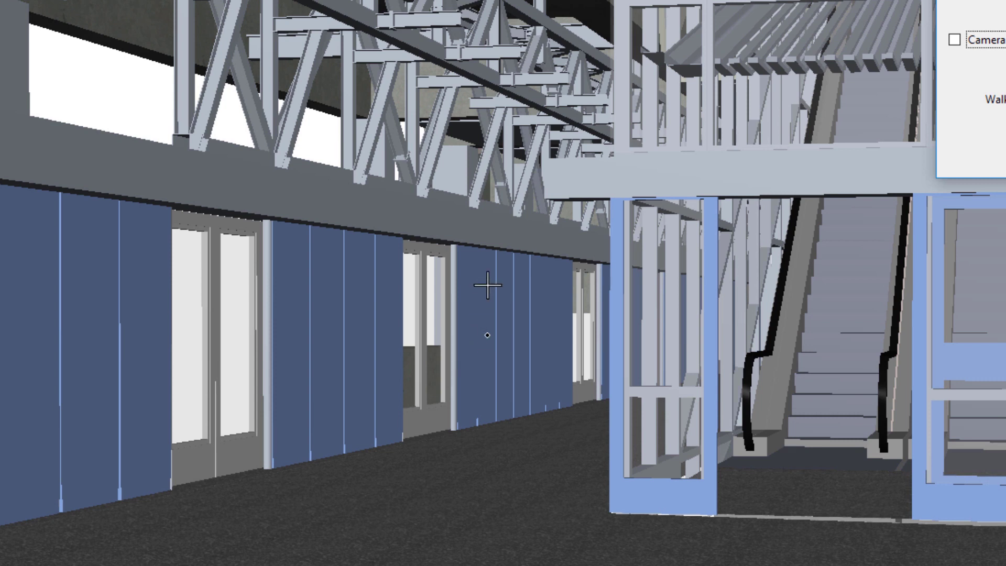
{"action": "left_click_drag", "start_coordinate": [488, 285], "coordinate": [486, 270]}
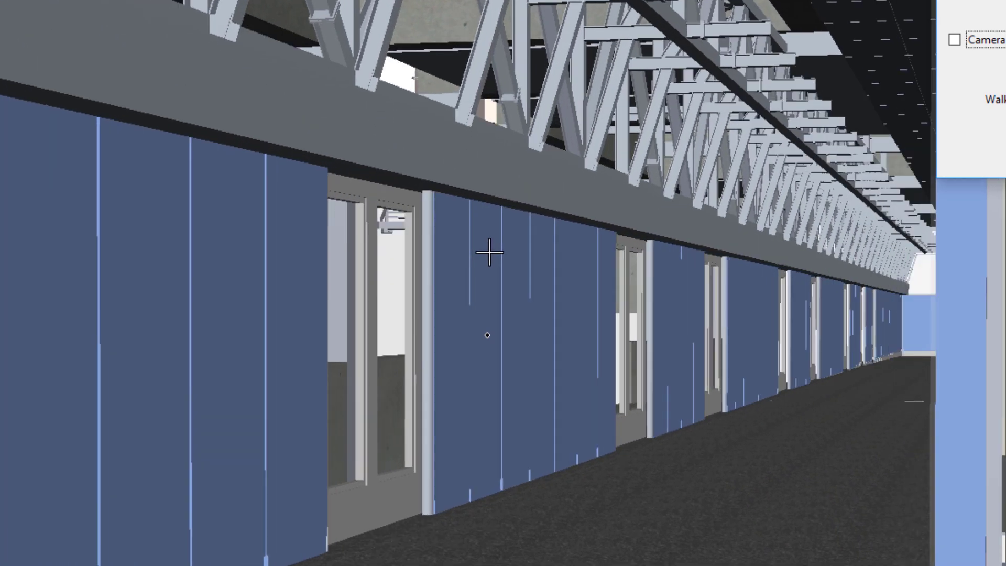
{"action": "left_click_drag", "start_coordinate": [489, 252], "coordinate": [609, 244]}
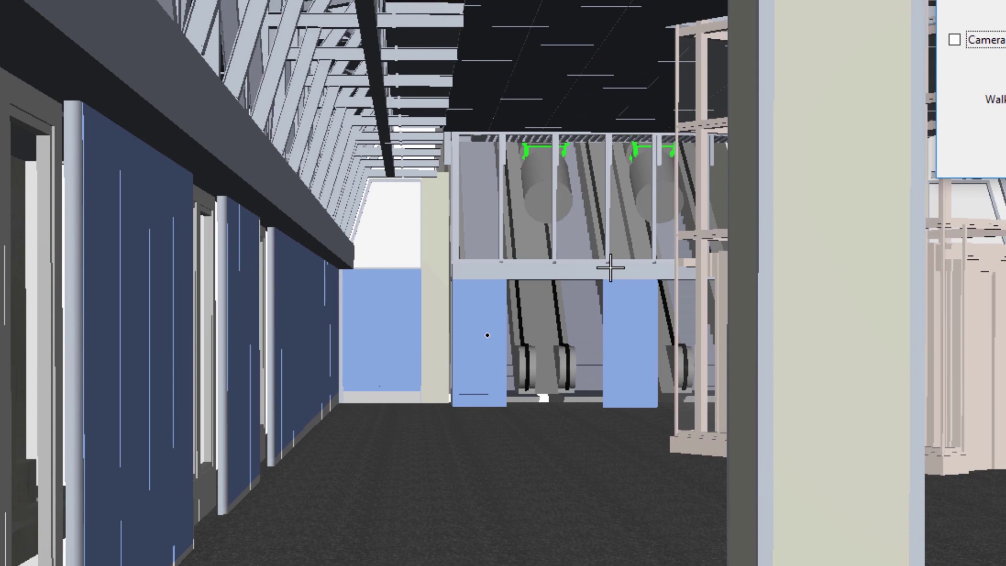
{"action": "left_click_drag", "start_coordinate": [610, 268], "coordinate": [266, 249]}
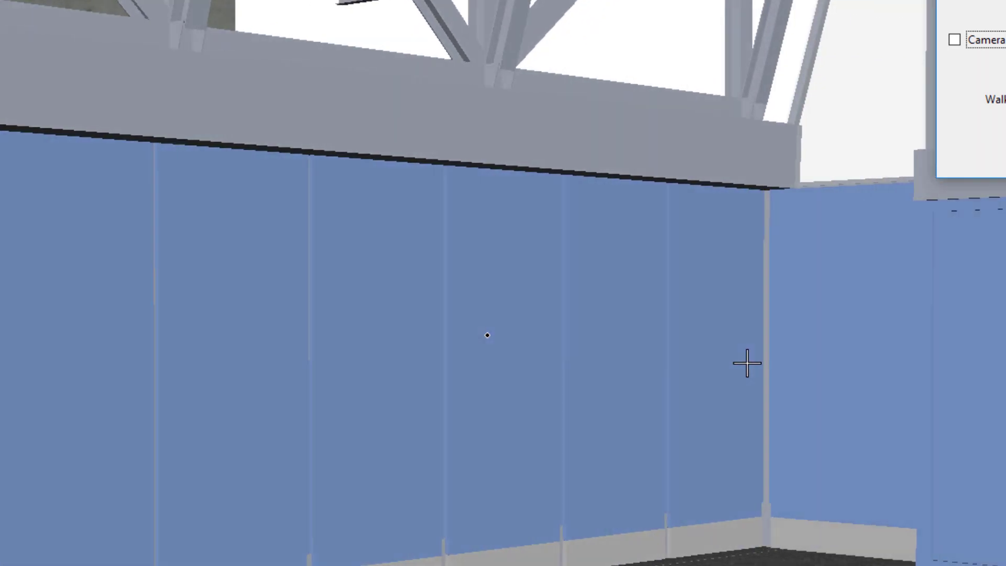
{"action": "left_click_drag", "start_coordinate": [747, 363], "coordinate": [503, 309]}
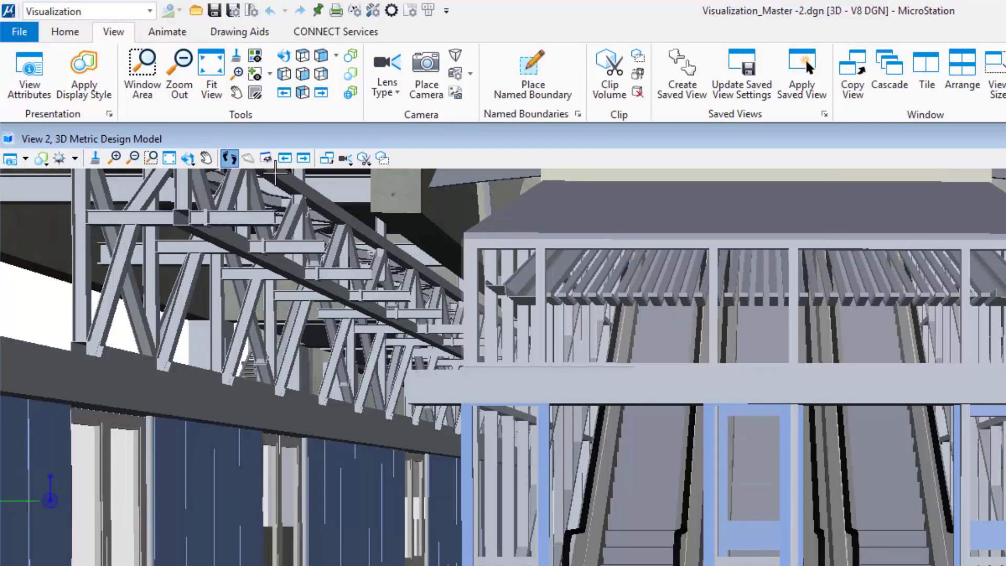
Step: Use the Fly tool to travel along the platform to the far escalators and up to the upper concourse
{"action": "left_click", "coordinate": [249, 158]}
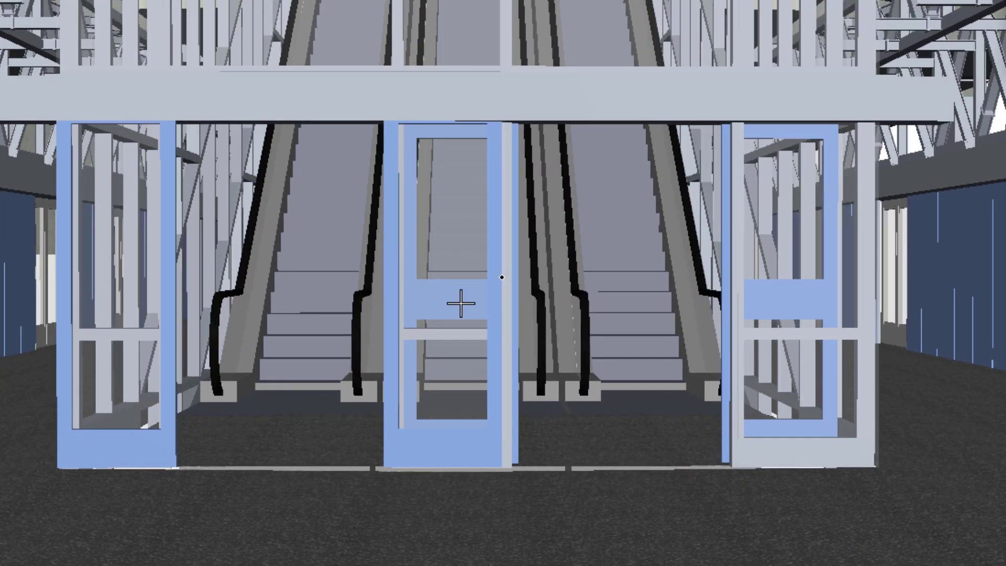
{"action": "left_click_drag", "start_coordinate": [461, 303], "coordinate": [575, 273]}
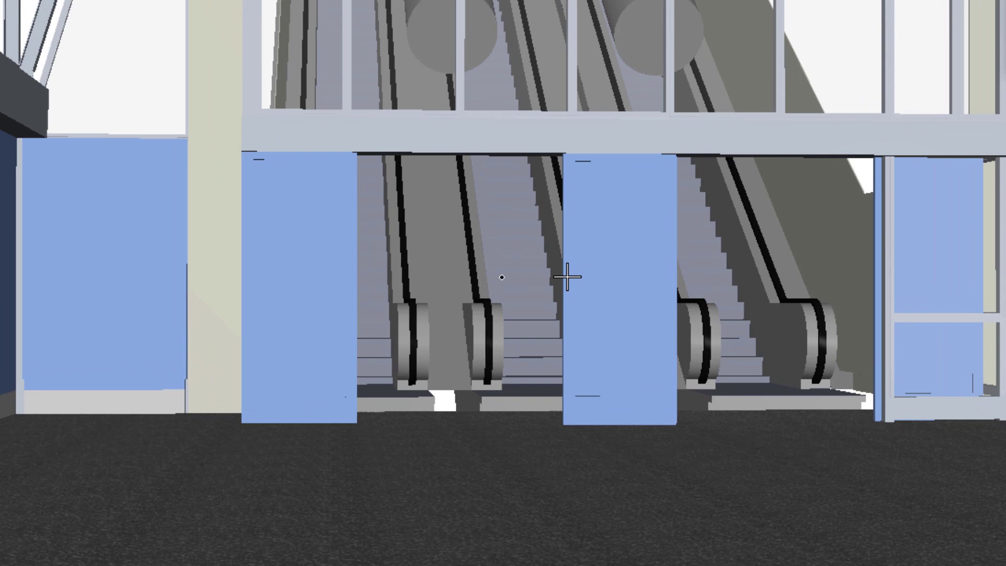
{"action": "mouse_move", "coordinate": [567, 276]}
{"action": "left_mouse_down"}
{"action": "mouse_move", "coordinate": [535, 272]}
{"action": "mouse_move", "coordinate": [545, 268]}
{"action": "mouse_move", "coordinate": [523, 227]}
{"action": "mouse_move", "coordinate": [536, 191]}
{"action": "mouse_move", "coordinate": [516, 164]}
{"action": "mouse_move", "coordinate": [440, 261]}
{"action": "mouse_move", "coordinate": [411, 265]}
{"action": "mouse_move", "coordinate": [424, 265]}
{"action": "mouse_move", "coordinate": [443, 292]}
{"action": "mouse_move", "coordinate": [427, 386]}
{"action": "mouse_move", "coordinate": [377, 310]}
{"action": "mouse_move", "coordinate": [183, 329]}
{"action": "mouse_move", "coordinate": [189, 305]}
{"action": "mouse_move", "coordinate": [317, 252]}
{"action": "mouse_move", "coordinate": [441, 238]}
{"action": "mouse_move", "coordinate": [337, 254]}
{"action": "mouse_move", "coordinate": [410, 241]}
{"action": "mouse_move", "coordinate": [568, 264]}
{"action": "mouse_move", "coordinate": [521, 285]}
{"action": "mouse_move", "coordinate": [528, 271]}
{"action": "mouse_move", "coordinate": [512, 245]}
{"action": "mouse_move", "coordinate": [488, 310]}
{"action": "left_mouse_up"}
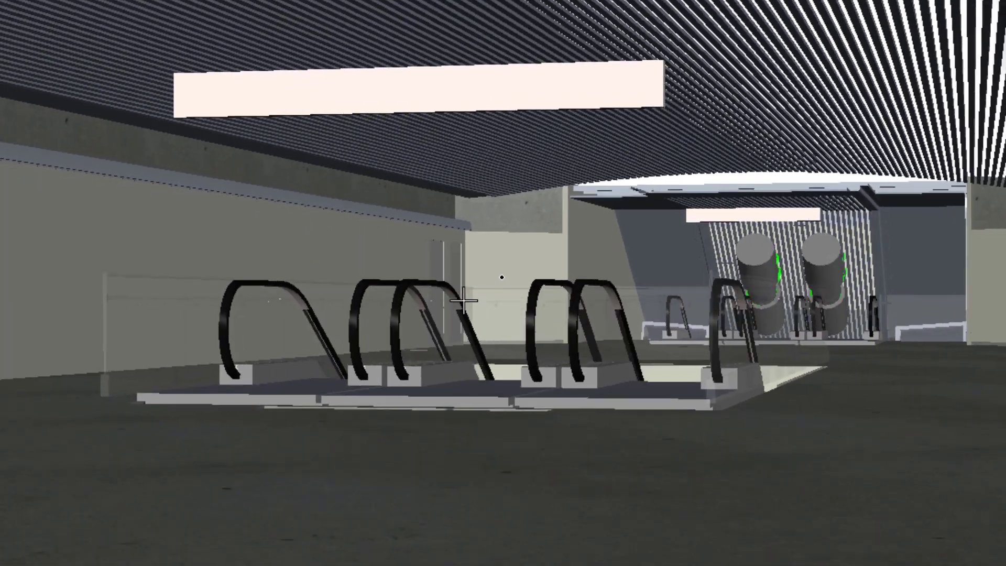
Step: Fly from the upper concourse down the escalator shaft and back along the platform, finishing at the escalator entrance
{"action": "left_click_drag", "start_coordinate": [501, 272], "coordinate": [568, 358]}
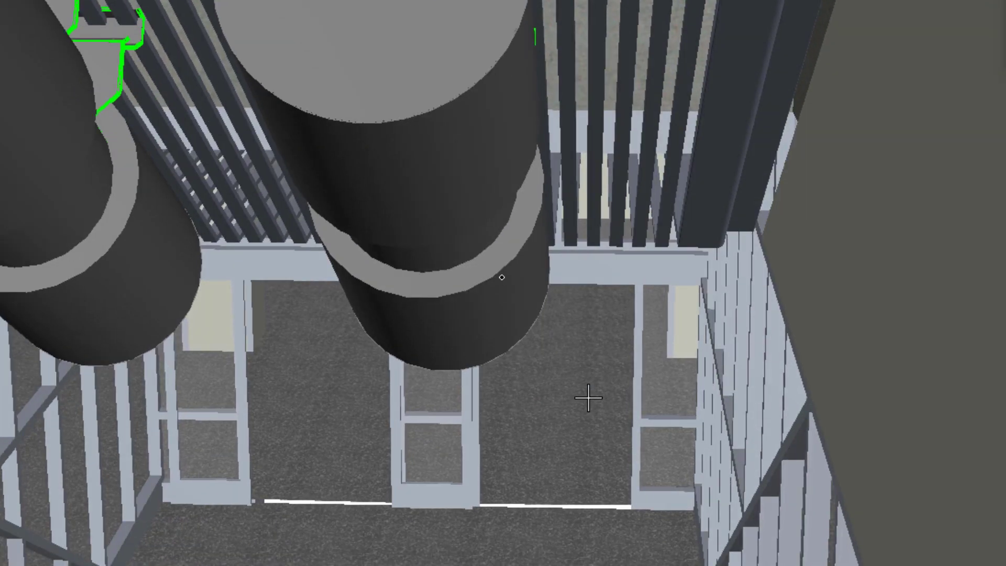
{"action": "left_click_drag", "start_coordinate": [588, 398], "coordinate": [570, 253]}
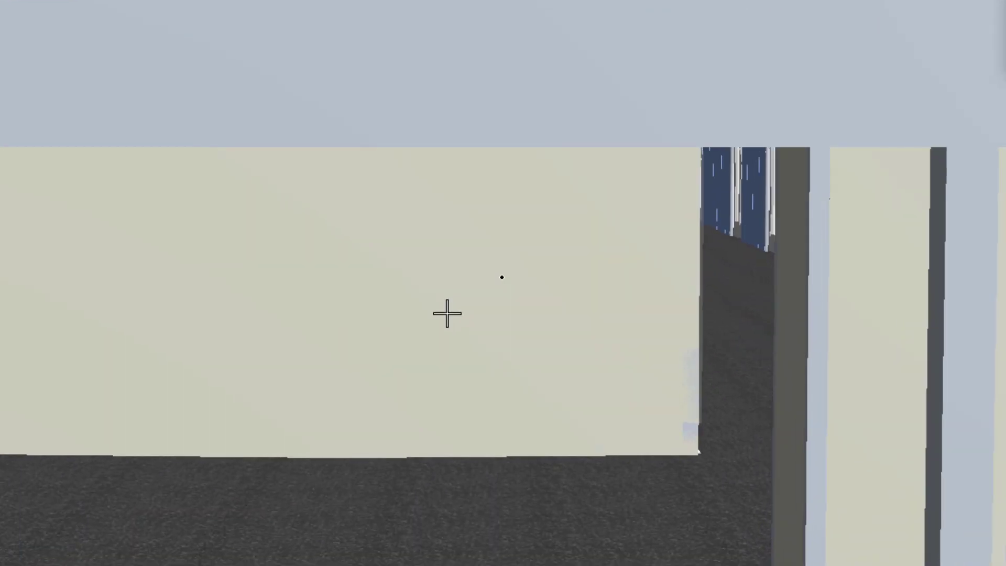
{"action": "left_click_drag", "start_coordinate": [315, 336], "coordinate": [283, 307]}
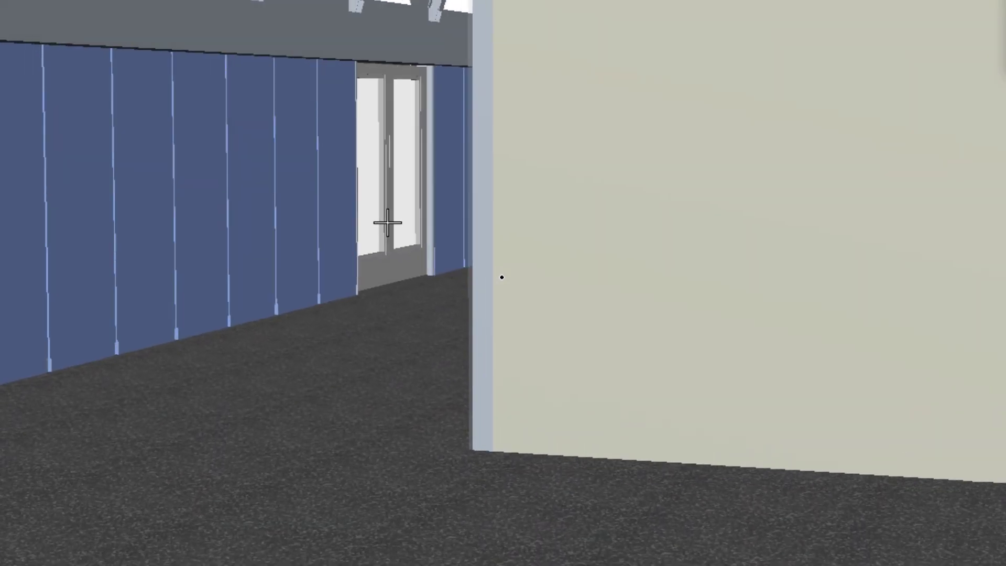
{"action": "left_click_drag", "start_coordinate": [386, 238], "coordinate": [492, 260]}
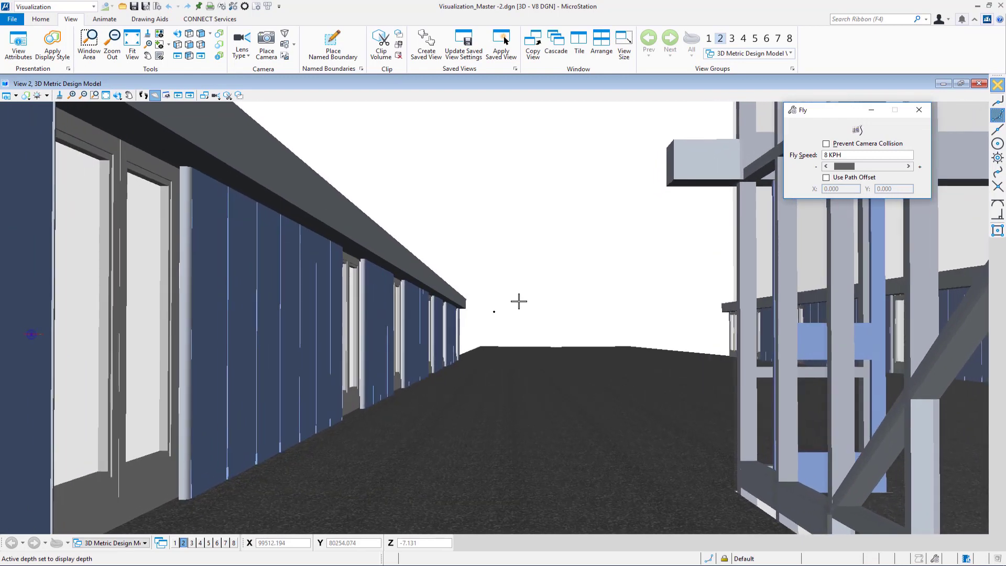
{"action": "left_click_drag", "start_coordinate": [518, 301], "coordinate": [535, 304]}
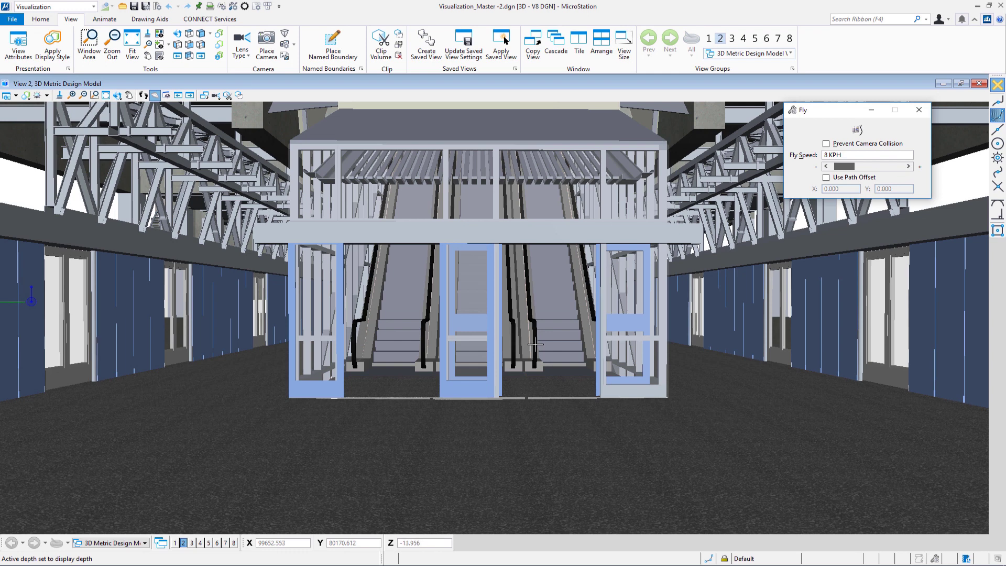
{"action": "right_click", "coordinate": [534, 344]}
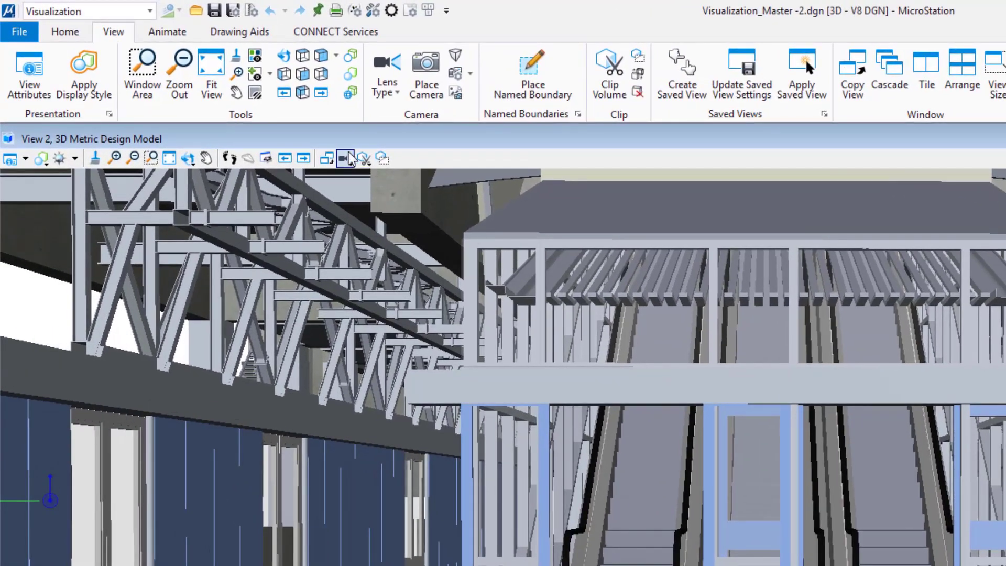
{"action": "left_click", "coordinate": [344, 159]}
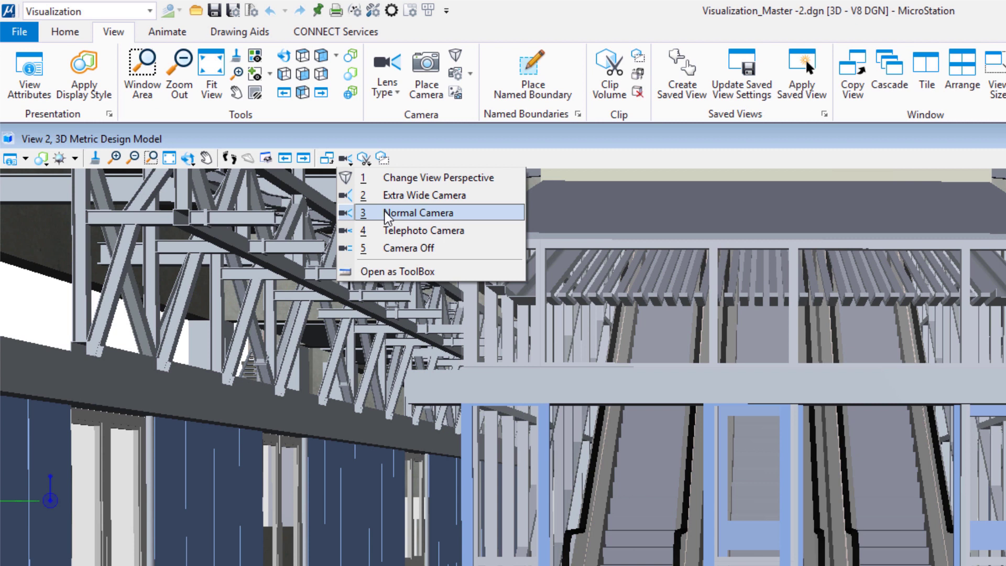
{"action": "left_click", "coordinate": [618, 128]}
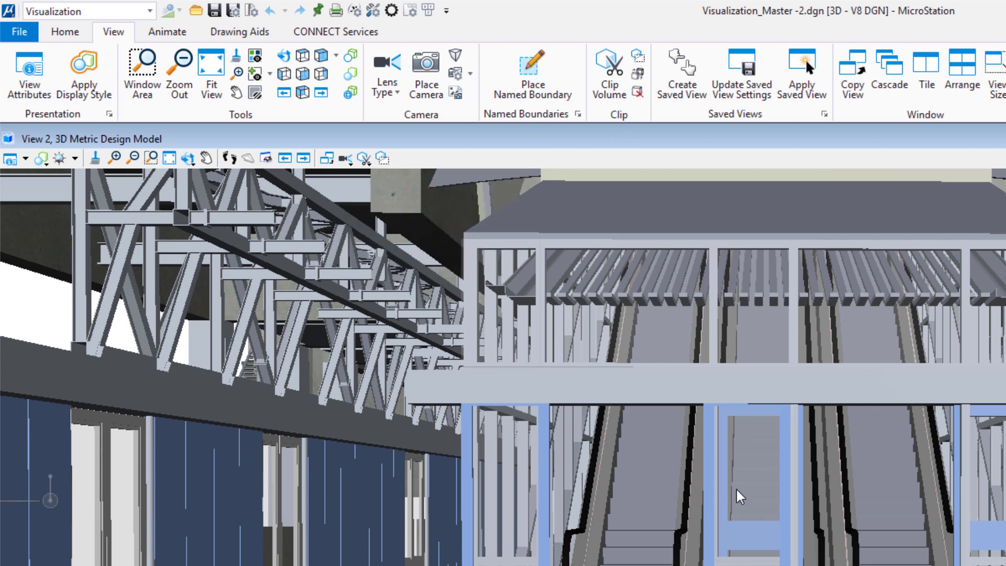
Step: Turn the camera off and back on in View 2's view attributes, and close the View Attributes dialog
{"action": "left_click", "coordinate": [9, 158]}
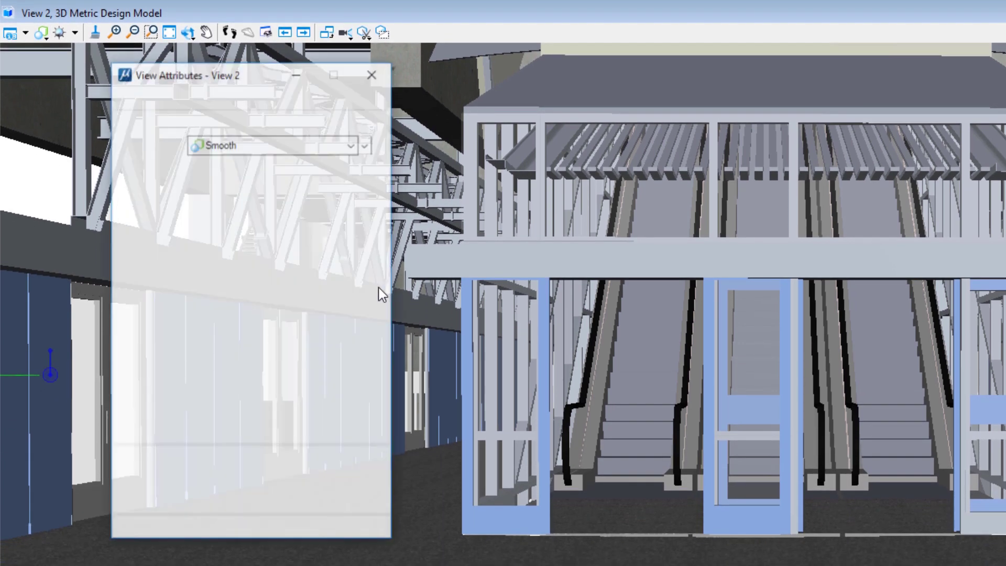
{"action": "left_click_drag", "start_coordinate": [233, 75], "coordinate": [418, 82]}
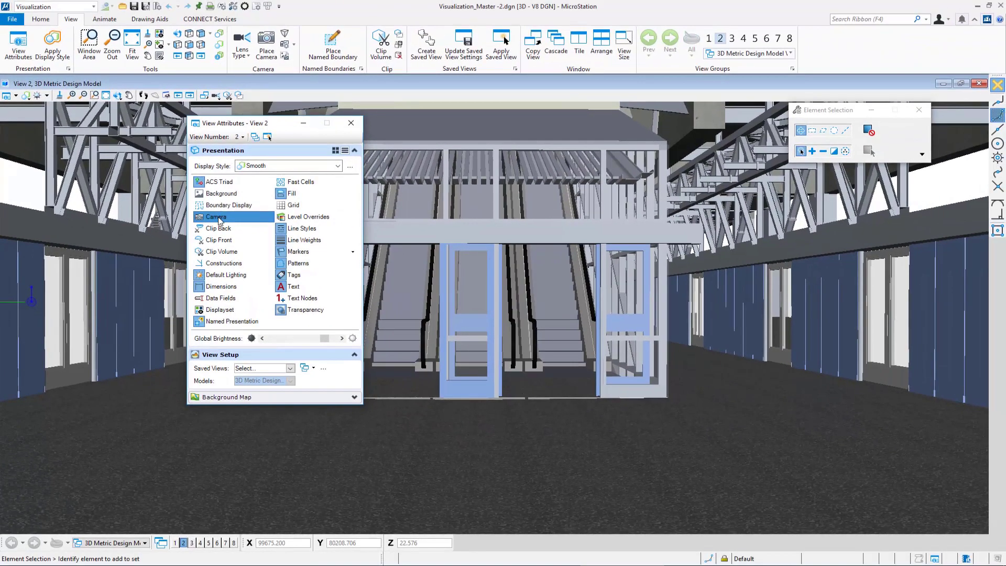
{"action": "left_click", "coordinate": [219, 220]}
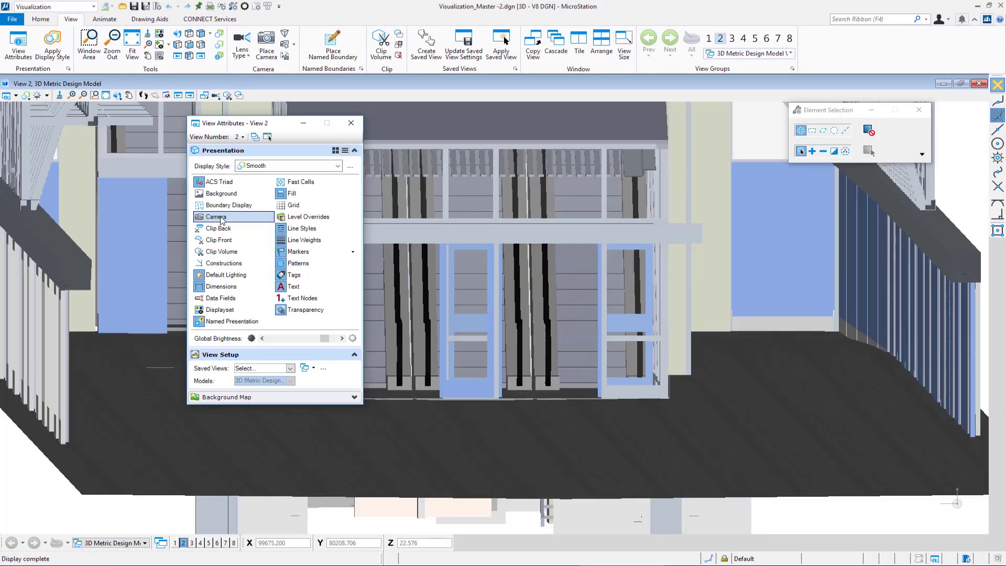
{"action": "left_click", "coordinate": [221, 220]}
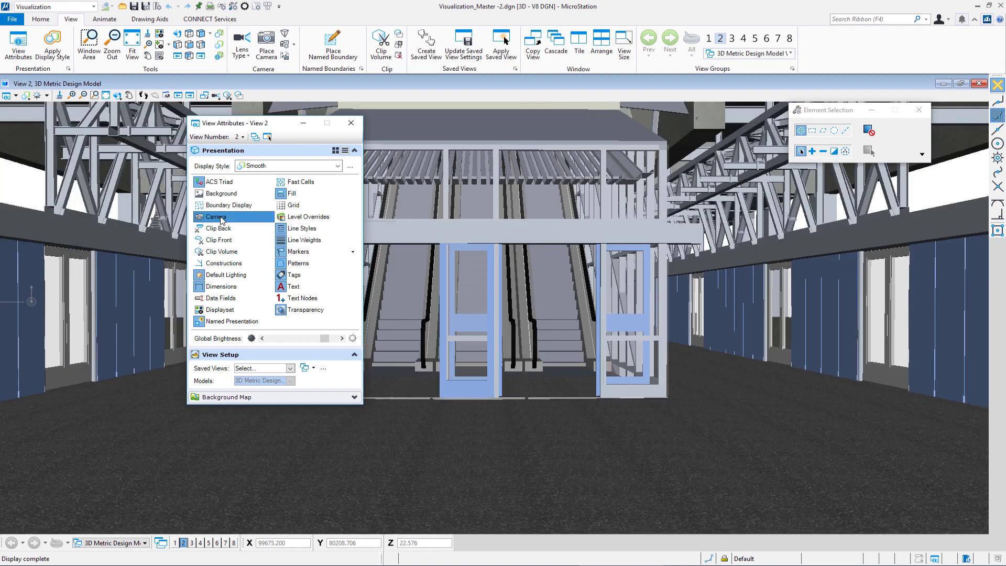
{"action": "left_click_drag", "start_coordinate": [273, 124], "coordinate": [266, 133]}
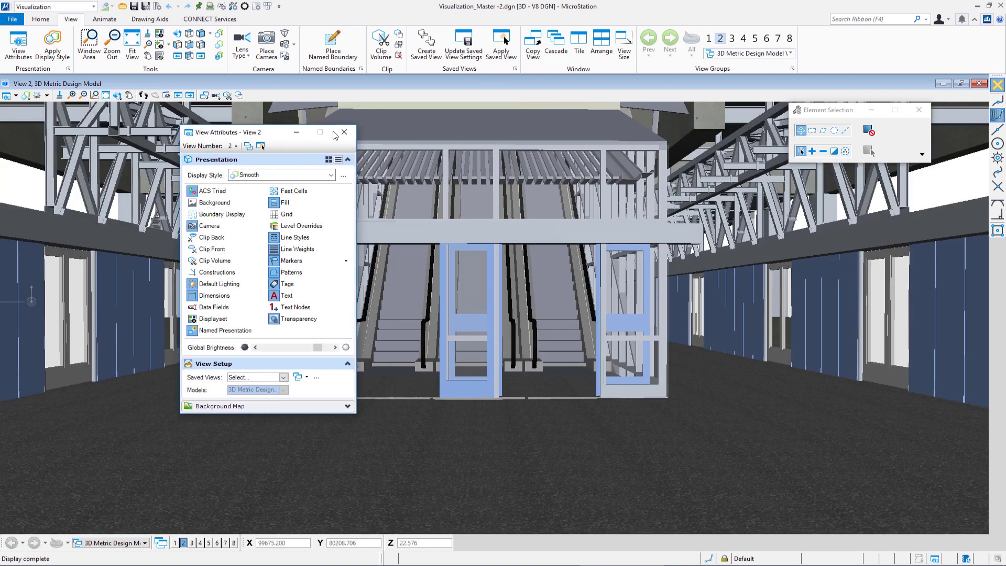
{"action": "left_click", "coordinate": [344, 134]}
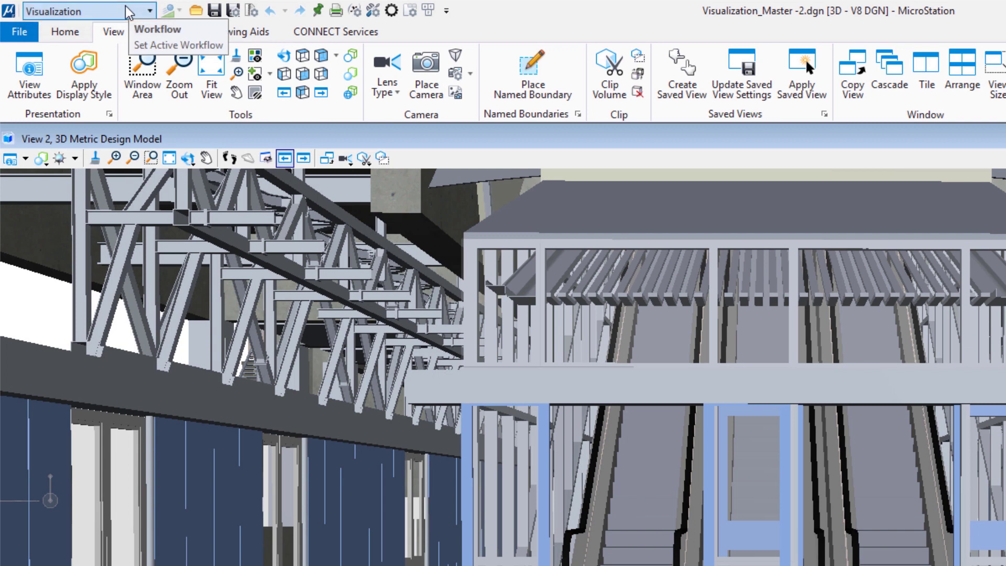
Step: Open the Render Scene dialog and browse back through the earlier station renderings before closing it
{"action": "left_click", "coordinate": [59, 32]}
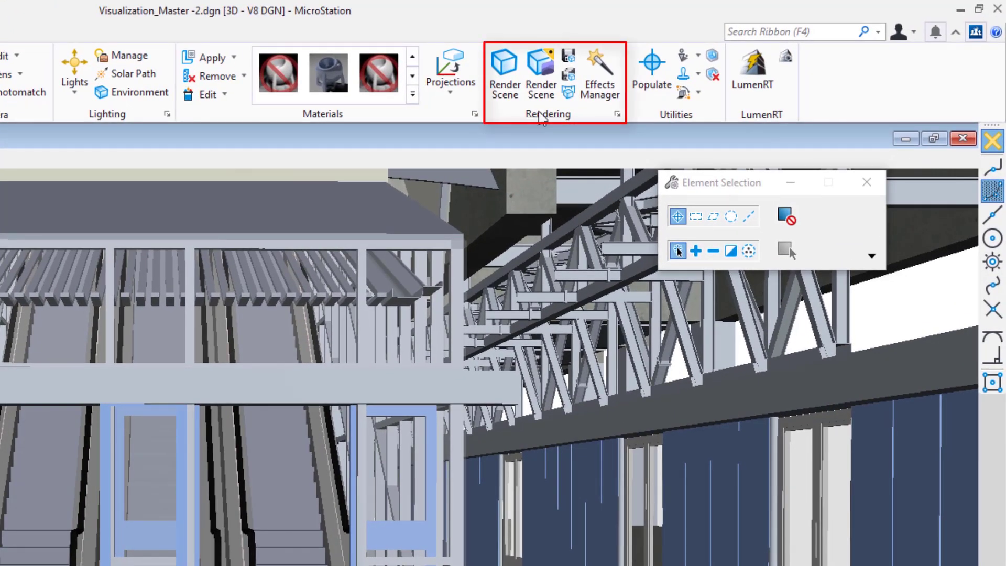
{"action": "left_click", "coordinate": [504, 87]}
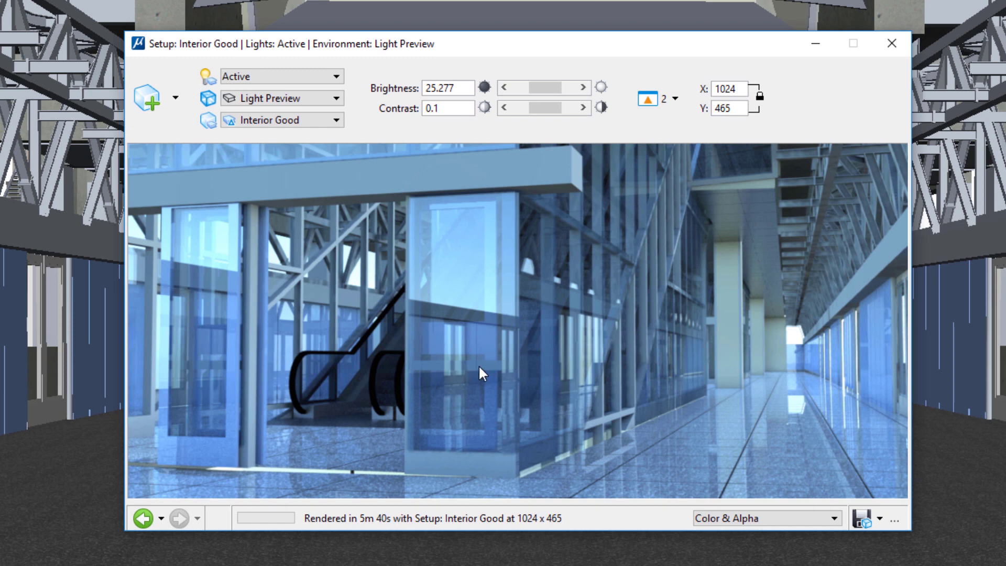
{"action": "left_click", "coordinate": [137, 522]}
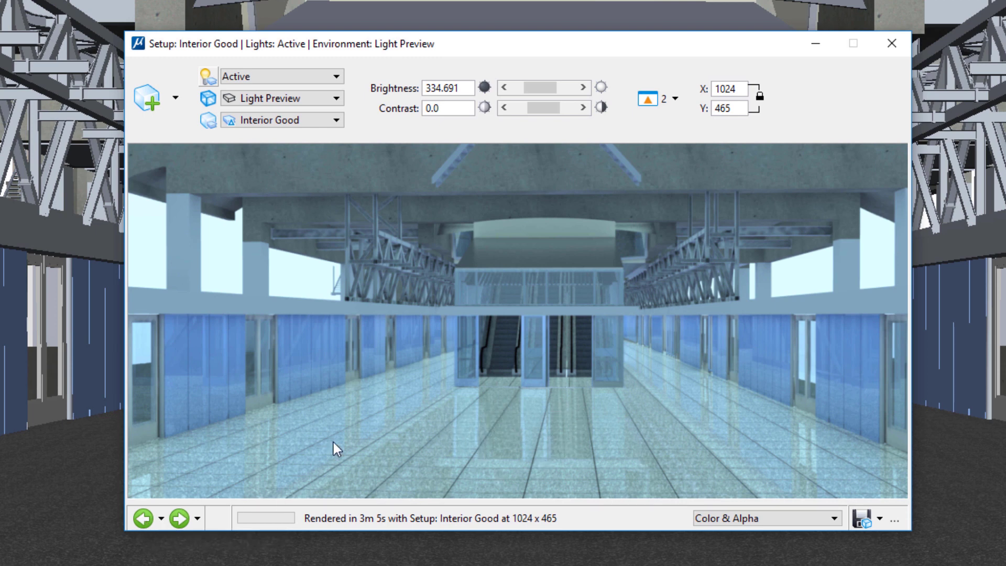
{"action": "left_click", "coordinate": [141, 520]}
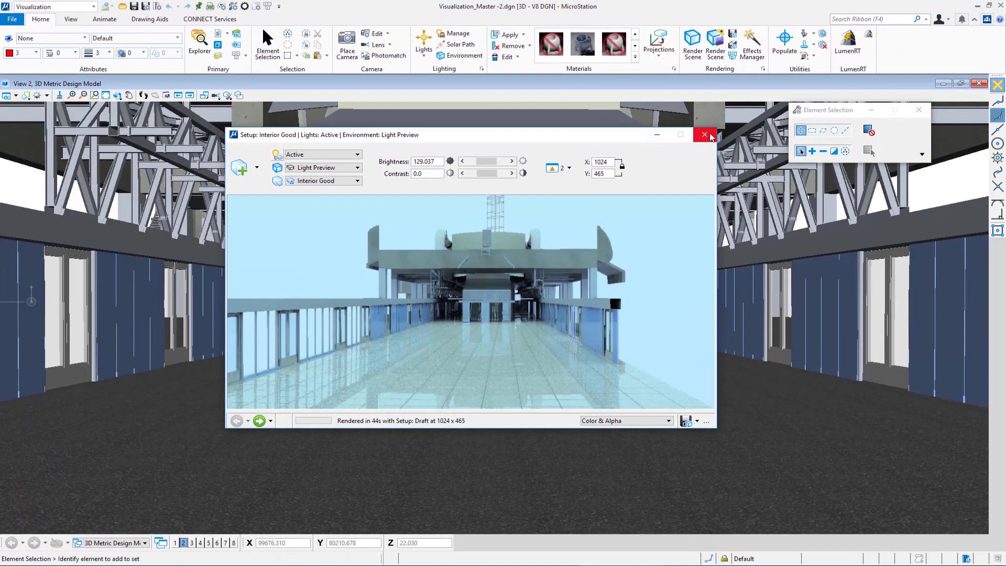
{"action": "left_click", "coordinate": [705, 135]}
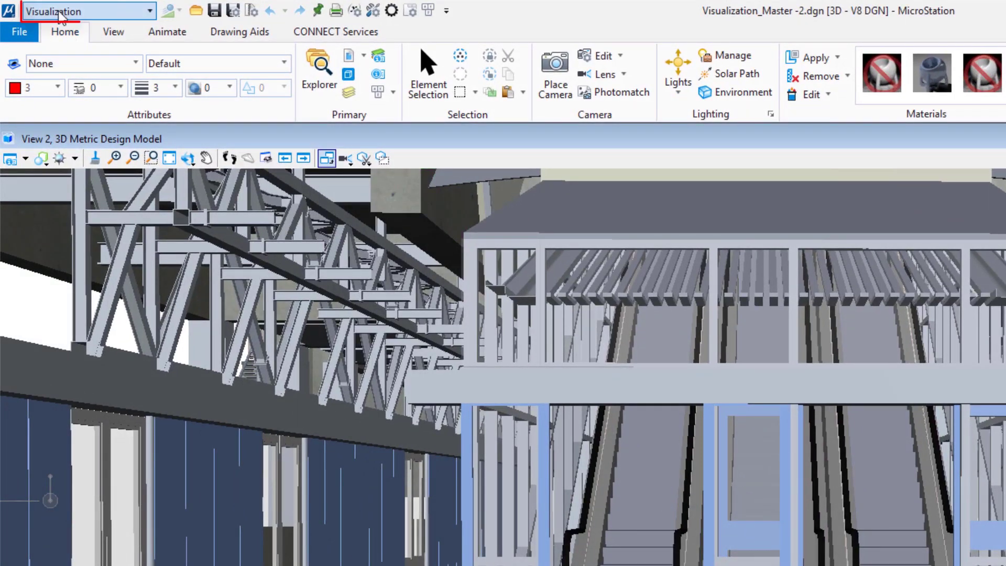
Step: Open the saved views list and apply the Escalators and Untitled saved views to View 2 in turn
{"action": "left_click", "coordinate": [109, 33]}
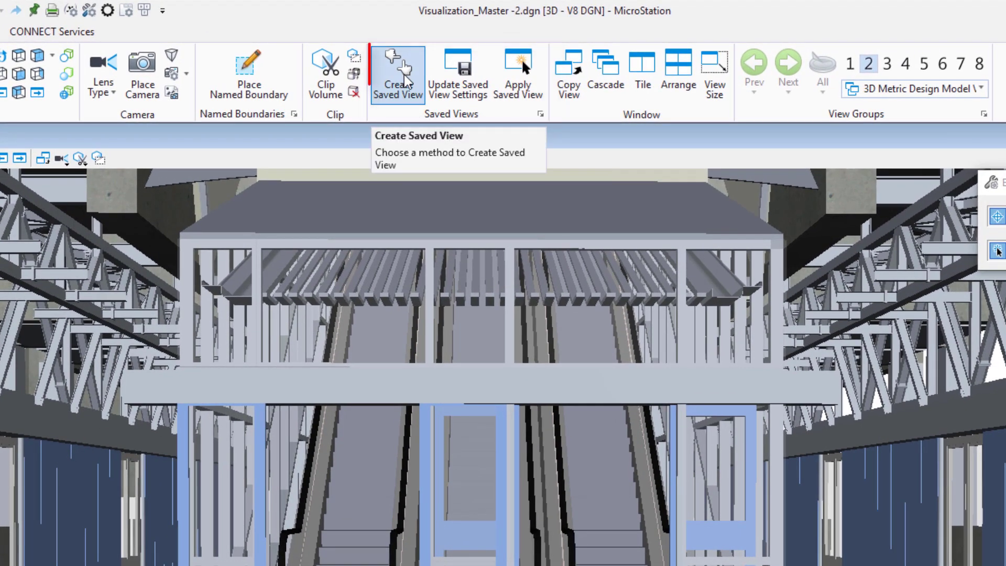
{"action": "left_click", "coordinate": [543, 115]}
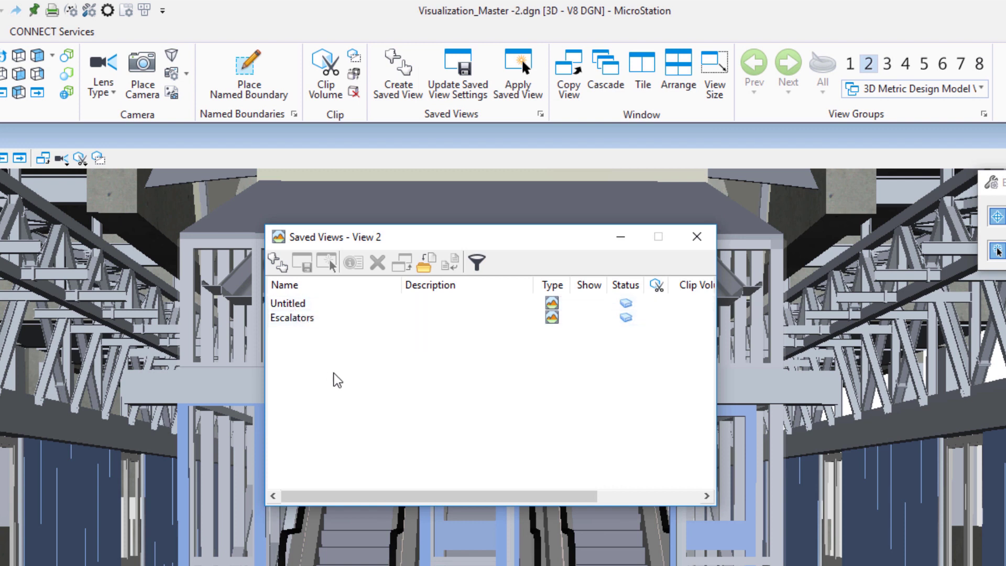
{"action": "left_click", "coordinate": [293, 318]}
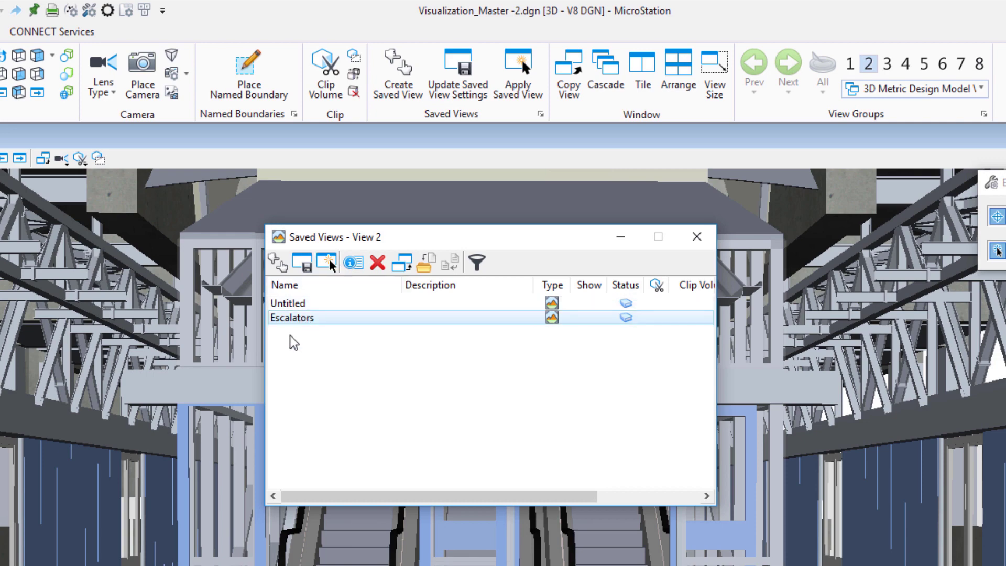
{"action": "double_click", "coordinate": [309, 318]}
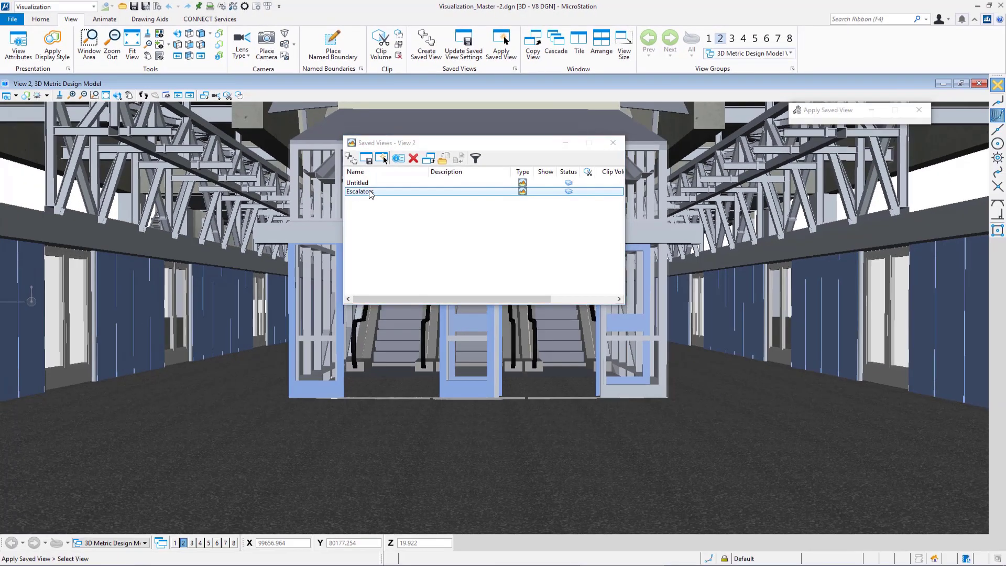
{"action": "left_click", "coordinate": [378, 166]}
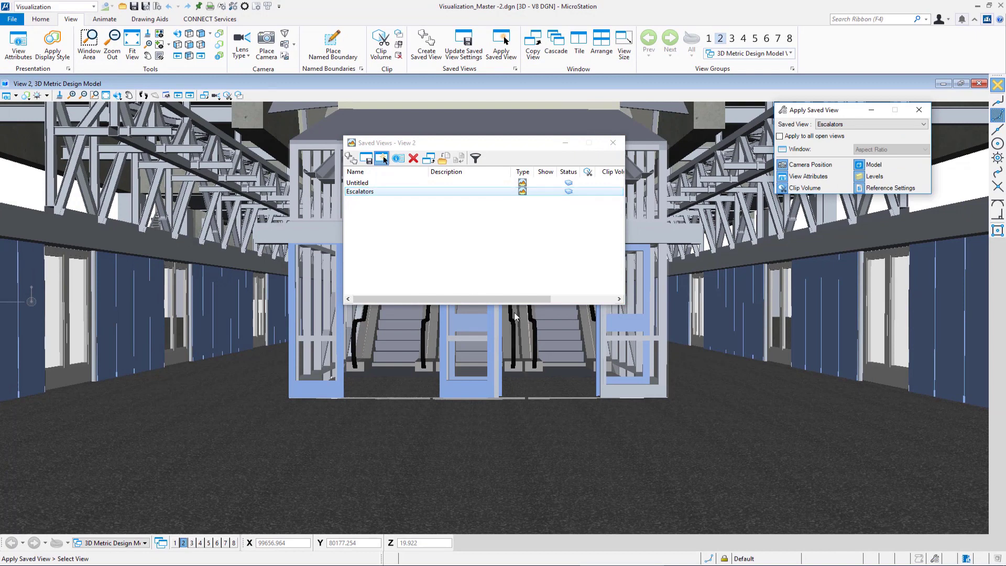
{"action": "left_click", "coordinate": [545, 340]}
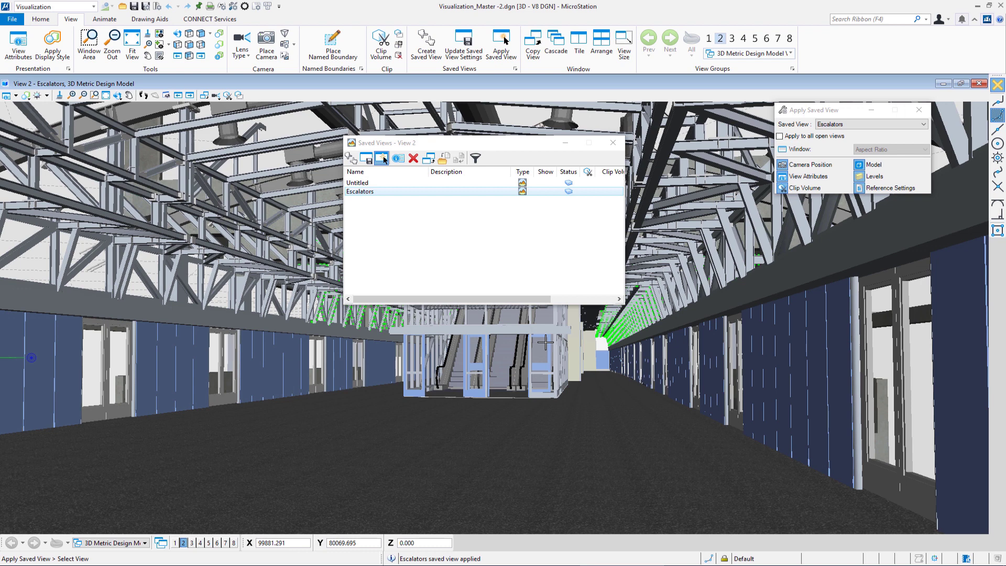
{"action": "left_click", "coordinate": [362, 184]}
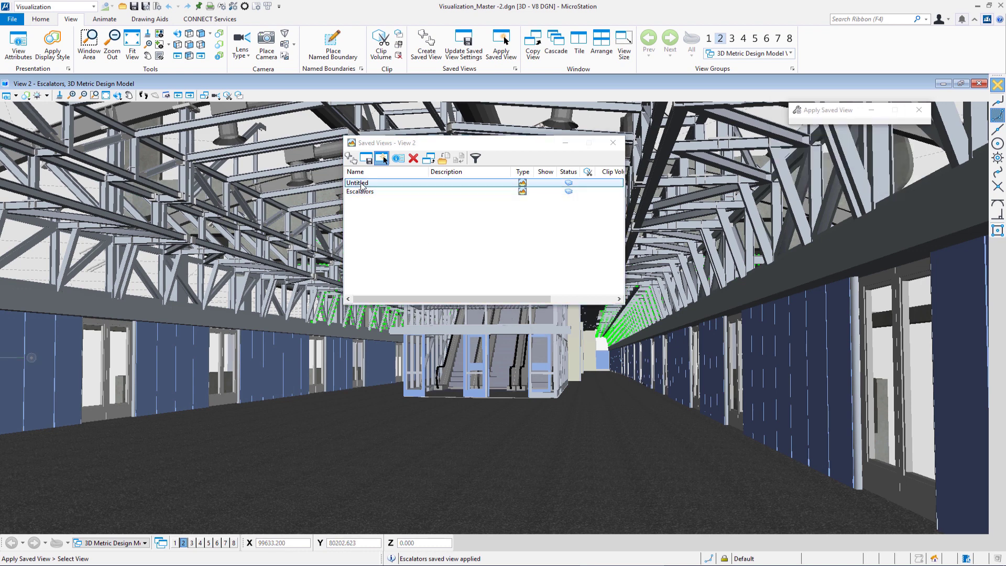
{"action": "left_click", "coordinate": [482, 373]}
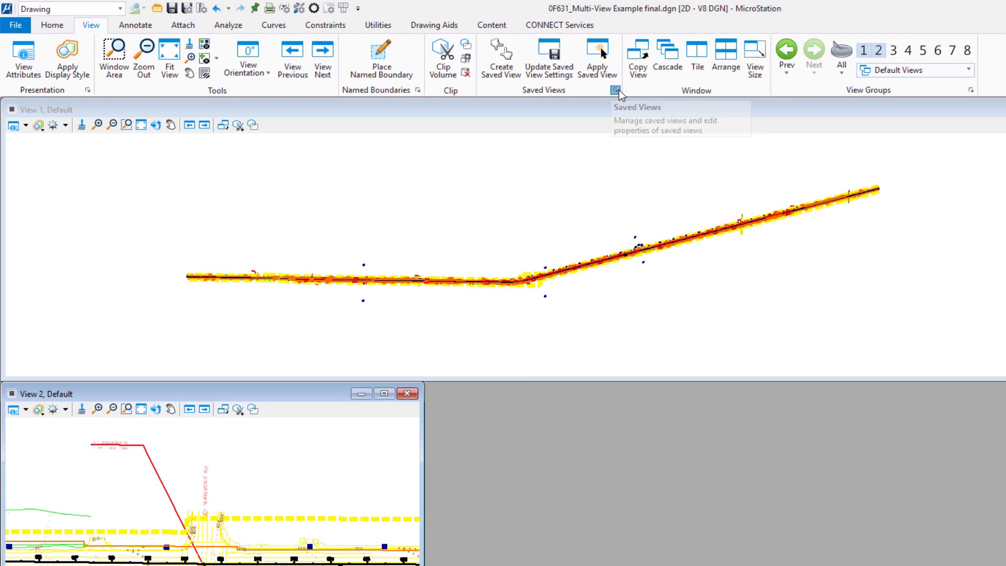
Step: Open the saved views list for the road drawing and copy the JCT 18-PALMDALE RD label text from View 2
{"action": "left_click", "coordinate": [616, 91]}
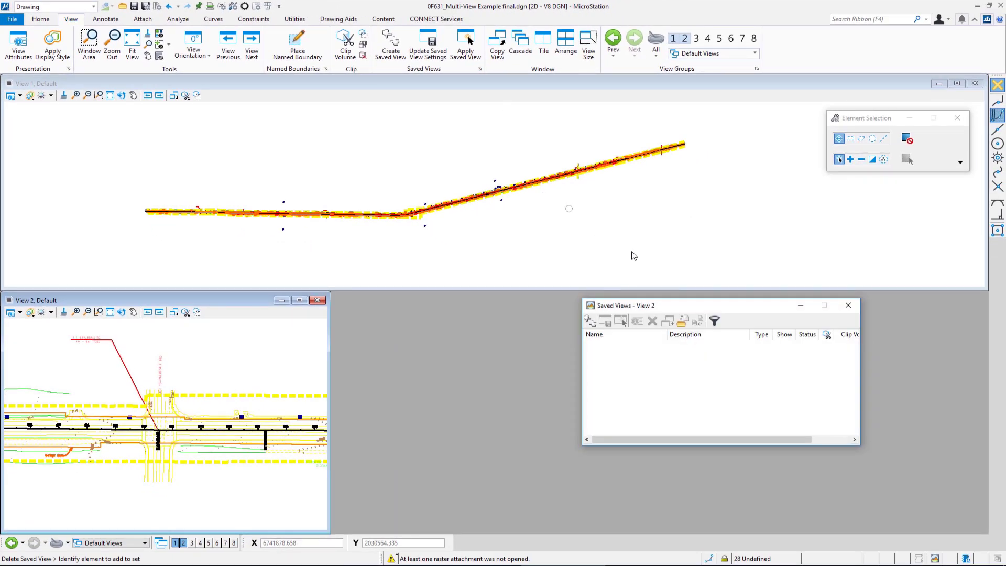
{"action": "left_click_drag", "start_coordinate": [689, 310], "coordinate": [542, 314]}
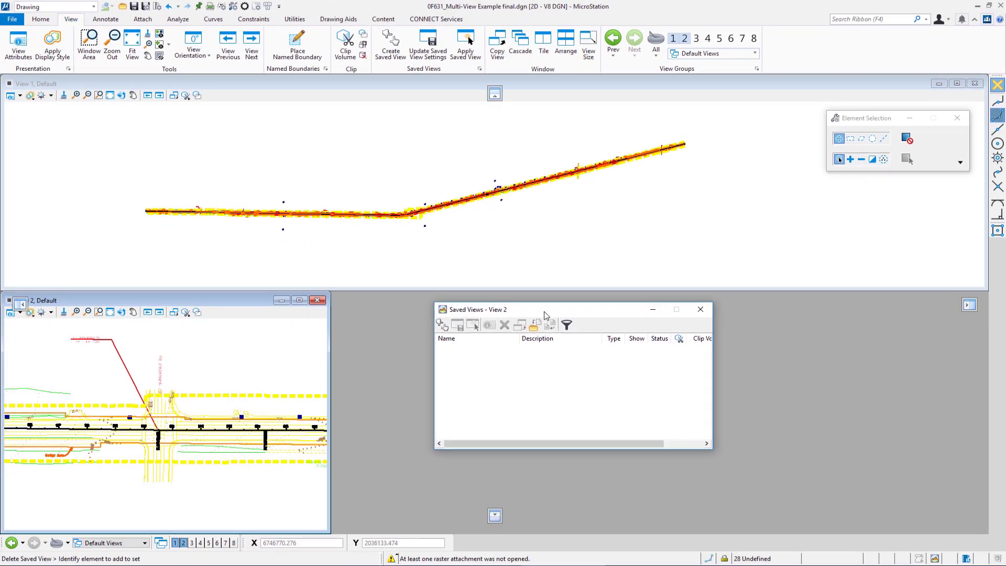
{"action": "left_click", "coordinate": [443, 325]}
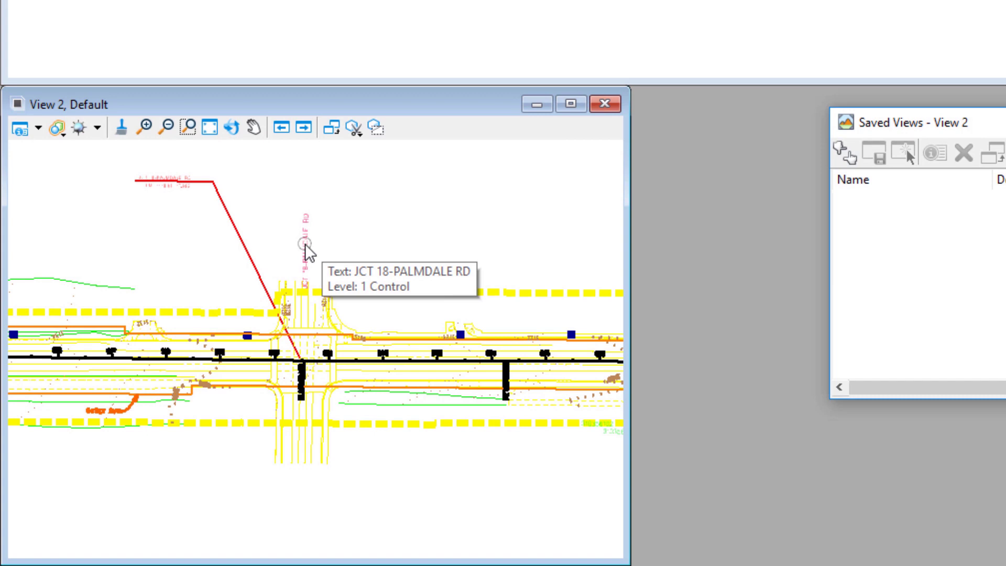
{"action": "left_click", "coordinate": [305, 244]}
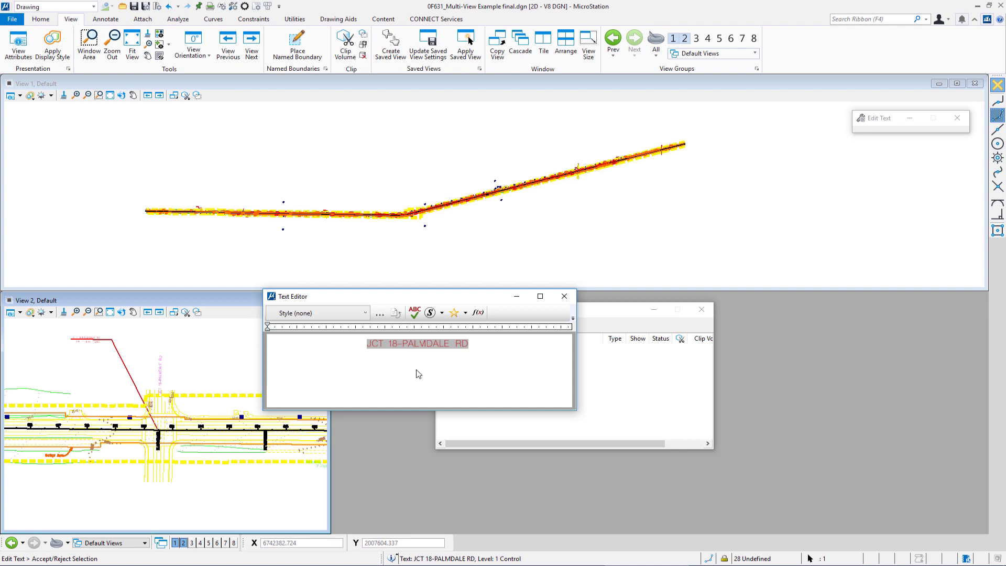
{"action": "key", "text": "ctrl+c"}
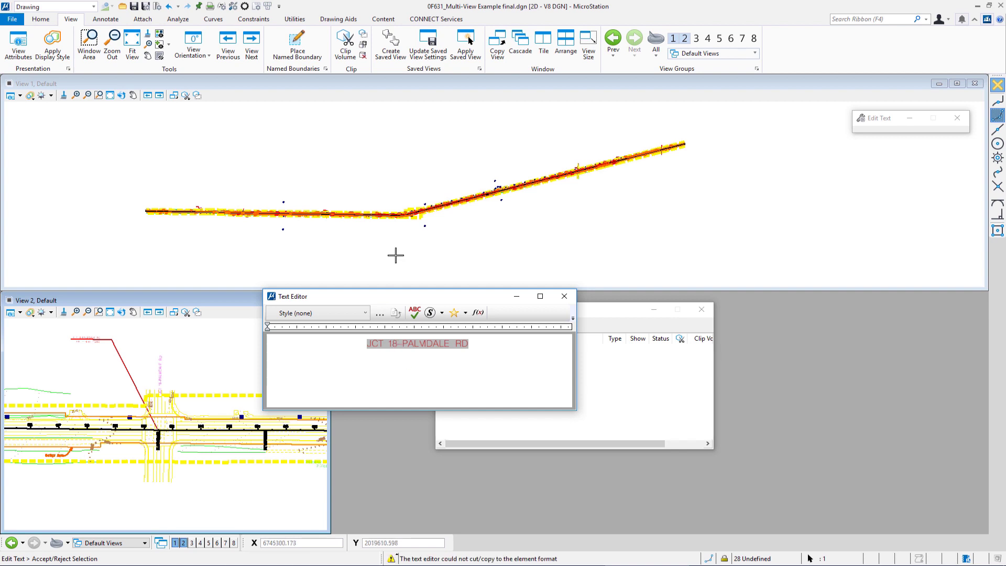
{"action": "key", "text": "Escape"}
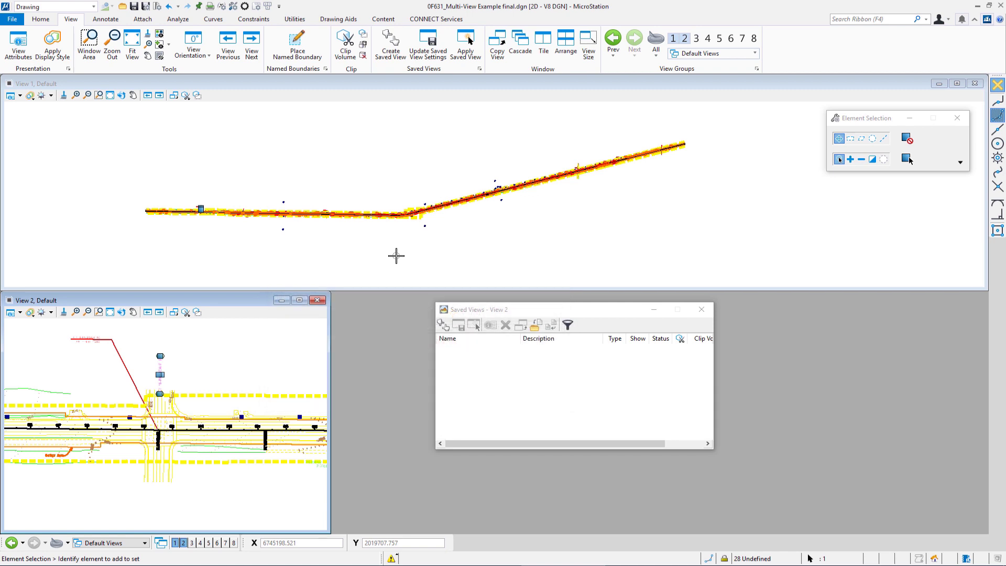
Step: Create a saved view named 01 JCT 18-PALMDALE RD from View 2
{"action": "left_click", "coordinate": [443, 326]}
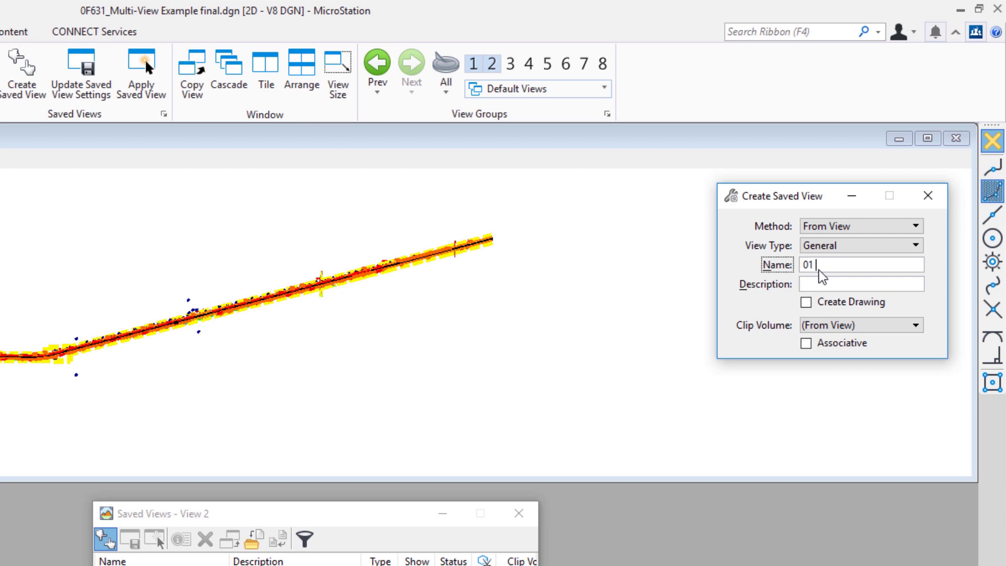
{"action": "type", "text": "JCT 18-PALMDALE RD"}
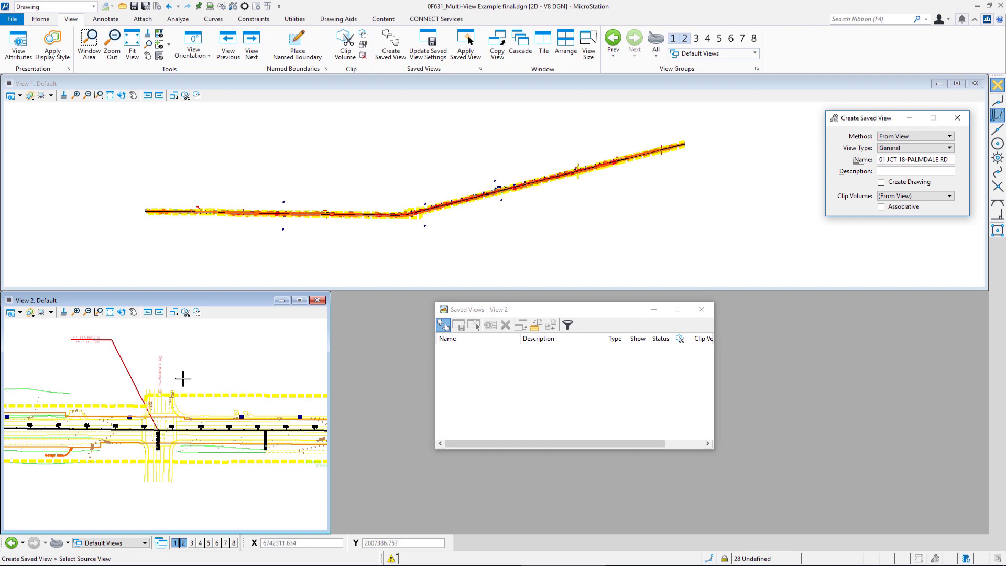
{"action": "left_click", "coordinate": [184, 367]}
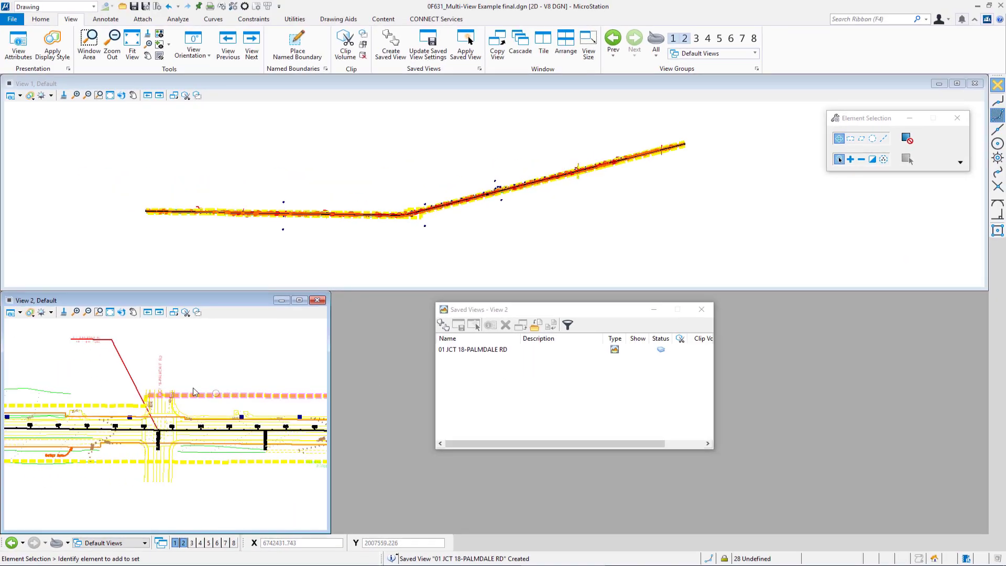
Step: Zoom View 2 out and apply the 01 JCT 18-PALMDALE RD saved view to restore the junction close-up
{"action": "scroll", "coordinate": [194, 392], "scroll_direction": "down", "scroll_amount": 5}
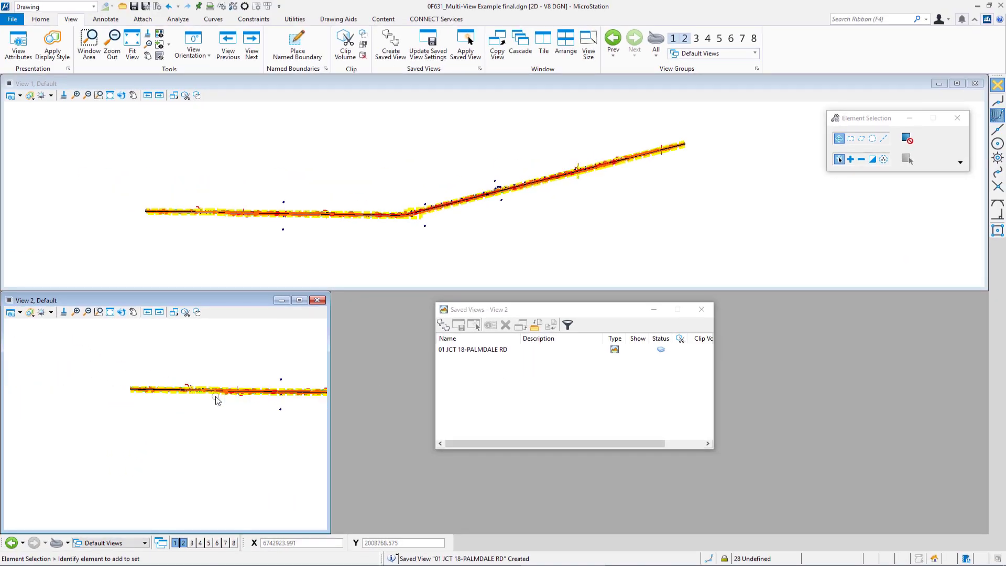
{"action": "left_click", "coordinate": [480, 351]}
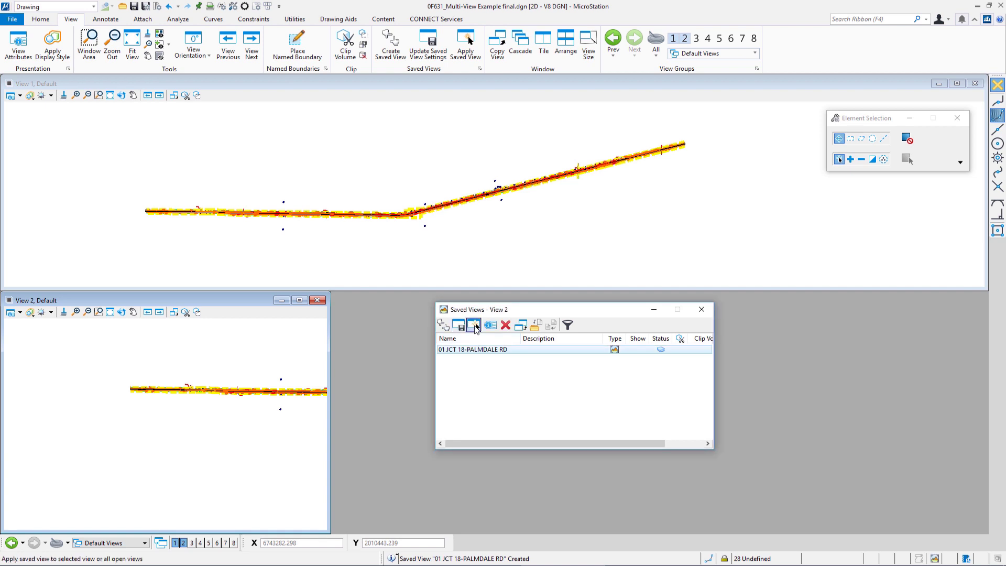
{"action": "double_click", "coordinate": [482, 355]}
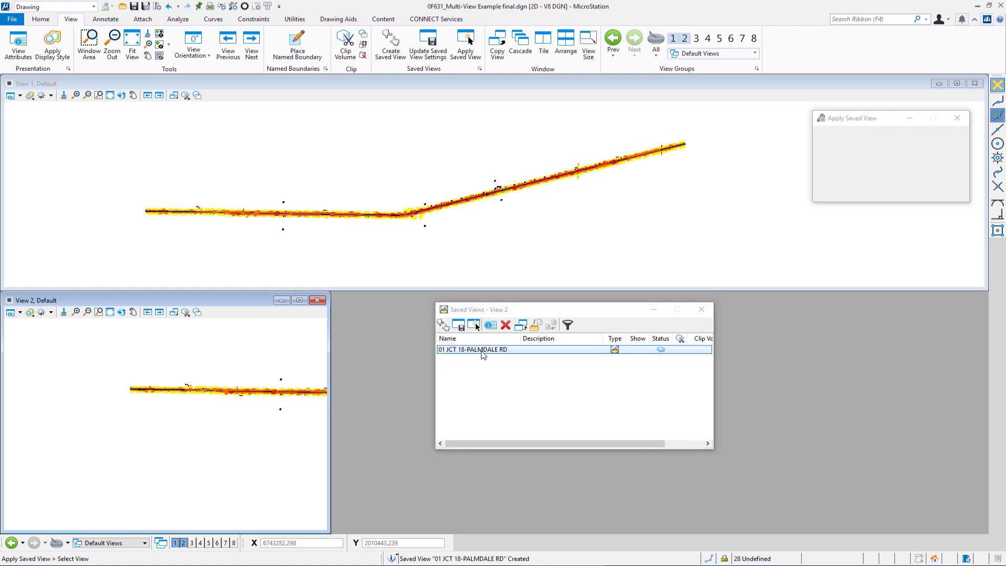
{"action": "left_click", "coordinate": [202, 405]}
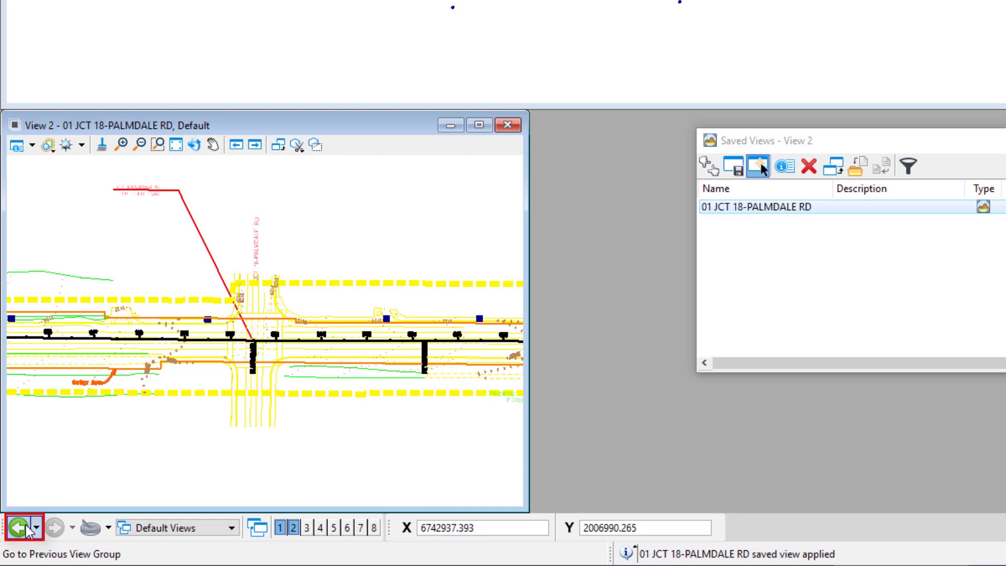
Step: Return to the previous view group and apply the 01 JCT 18-PALMDALE RD saved view to View 1, keeping the saved views list clear of it
{"action": "left_click", "coordinate": [20, 528]}
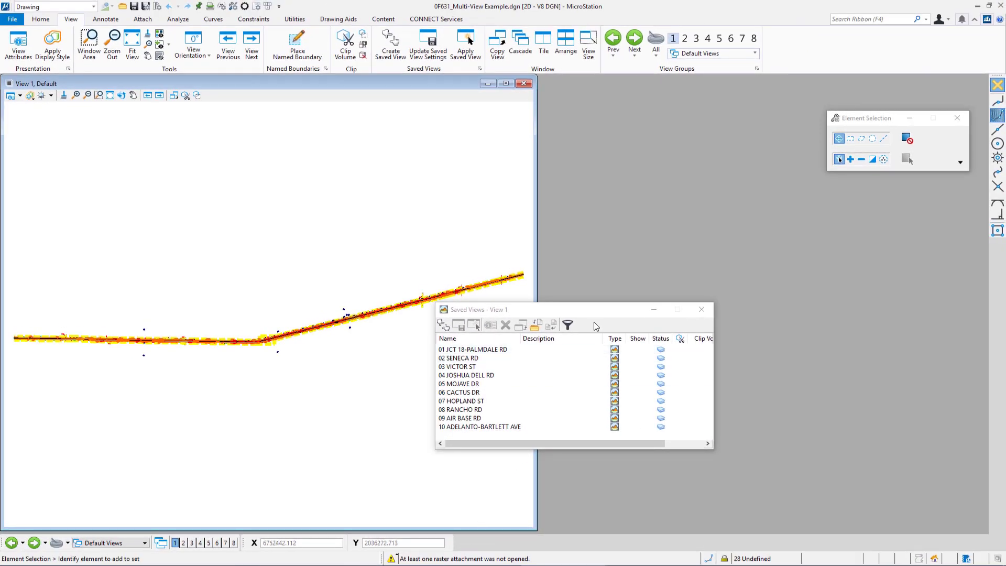
{"action": "left_click_drag", "start_coordinate": [589, 309], "coordinate": [678, 310]}
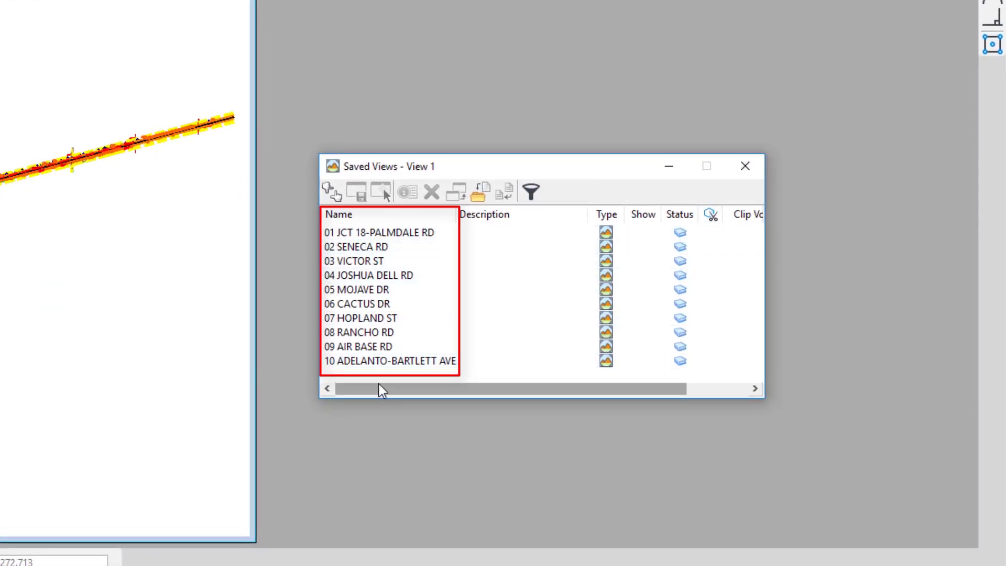
{"action": "double_click", "coordinate": [335, 233]}
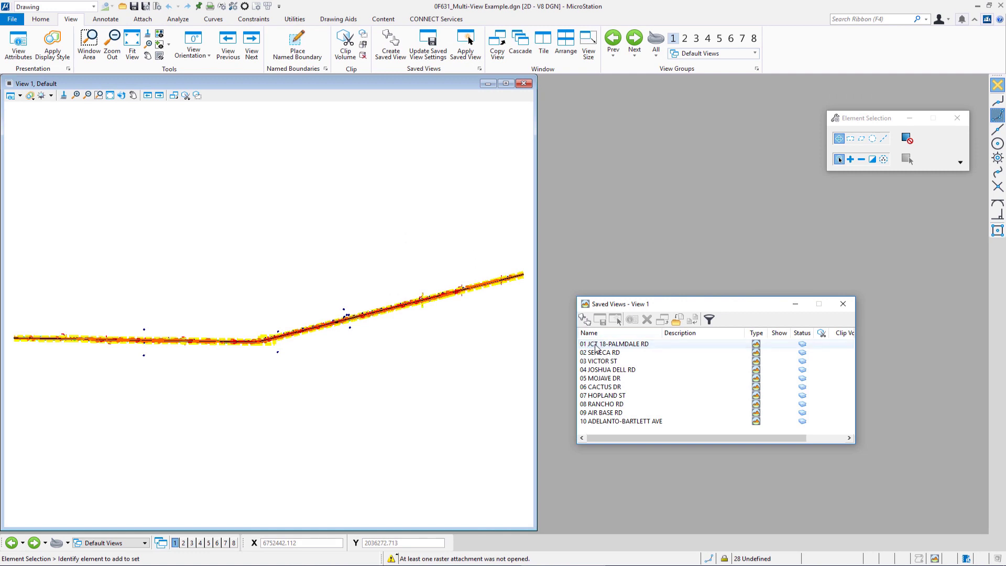
{"action": "double_click", "coordinate": [596, 347]}
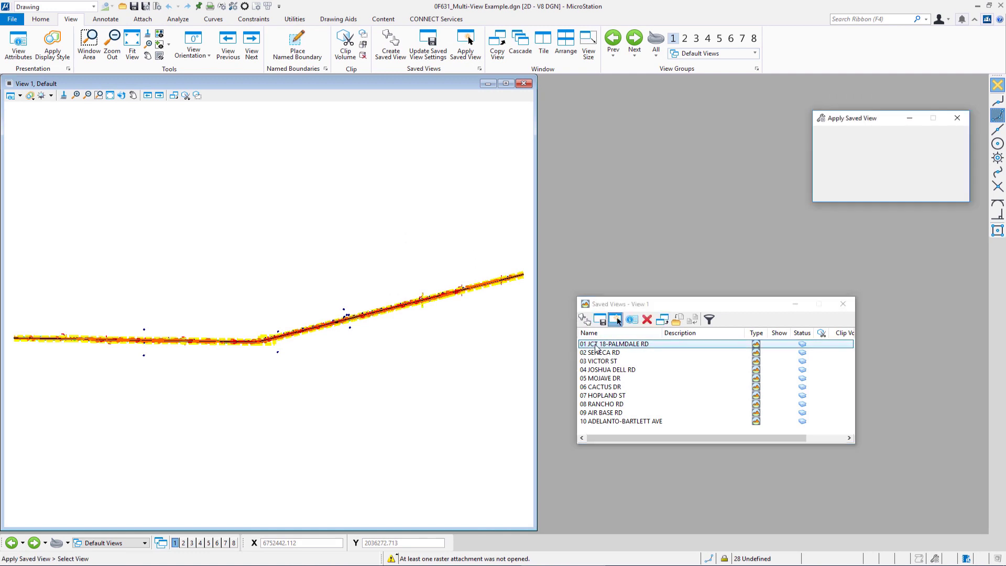
{"action": "left_click", "coordinate": [355, 348]}
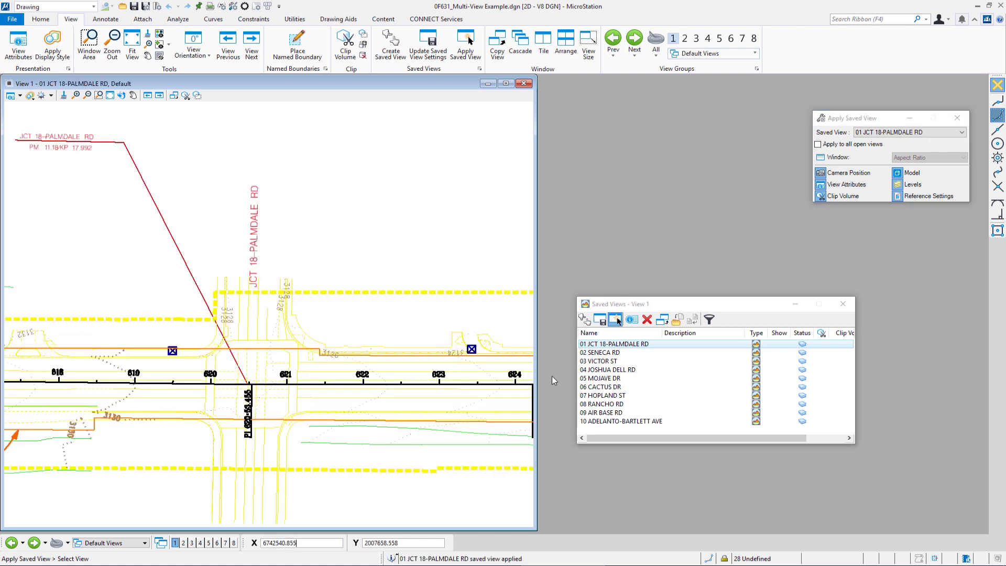
Step: Apply the 05 MOJAVE DR saved view and the 07 HOPLAND ST saved view to View 1 in turn
{"action": "double_click", "coordinate": [604, 380]}
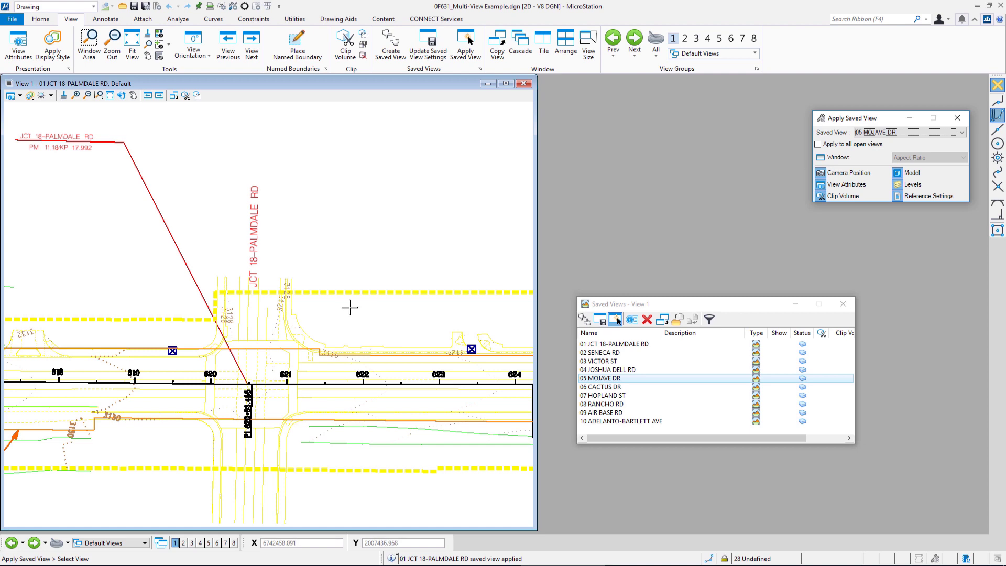
{"action": "left_click", "coordinate": [355, 341]}
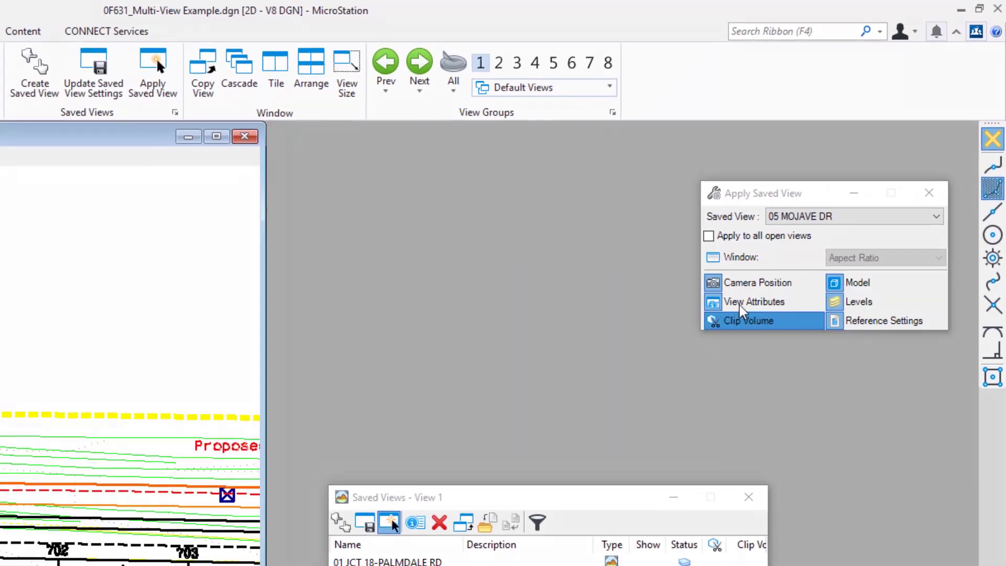
{"action": "left_click", "coordinate": [817, 220]}
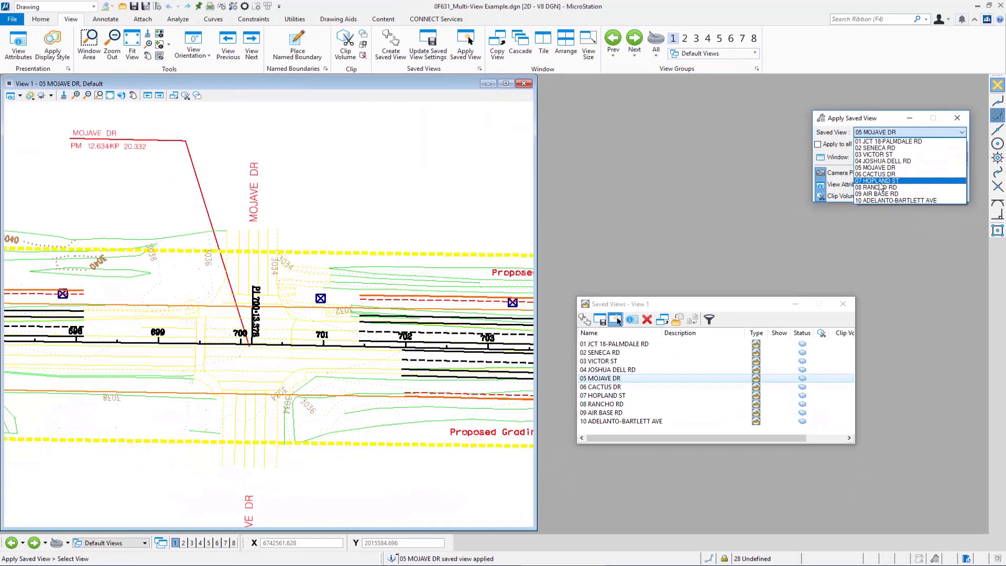
{"action": "left_click", "coordinate": [880, 181]}
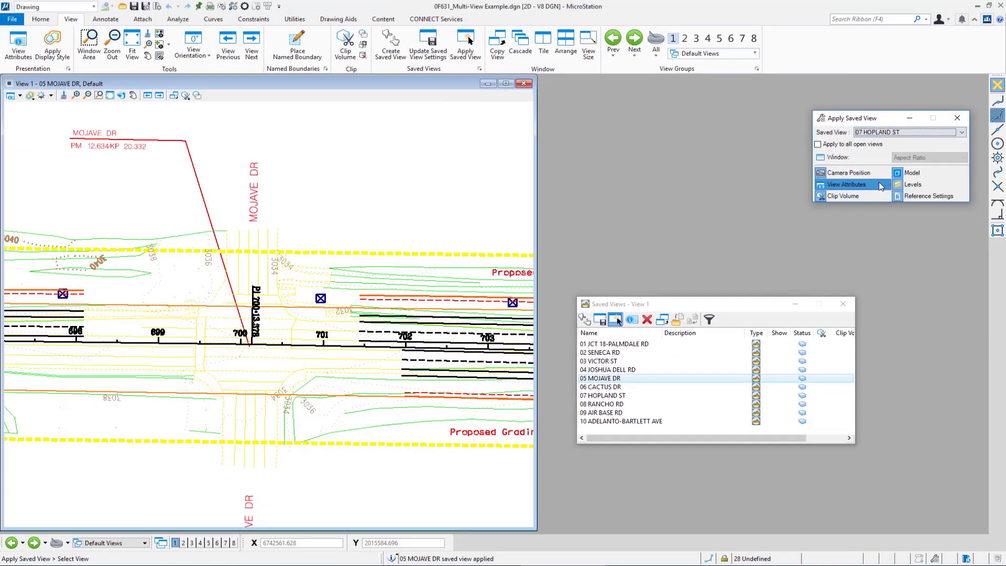
{"action": "left_click", "coordinate": [344, 324]}
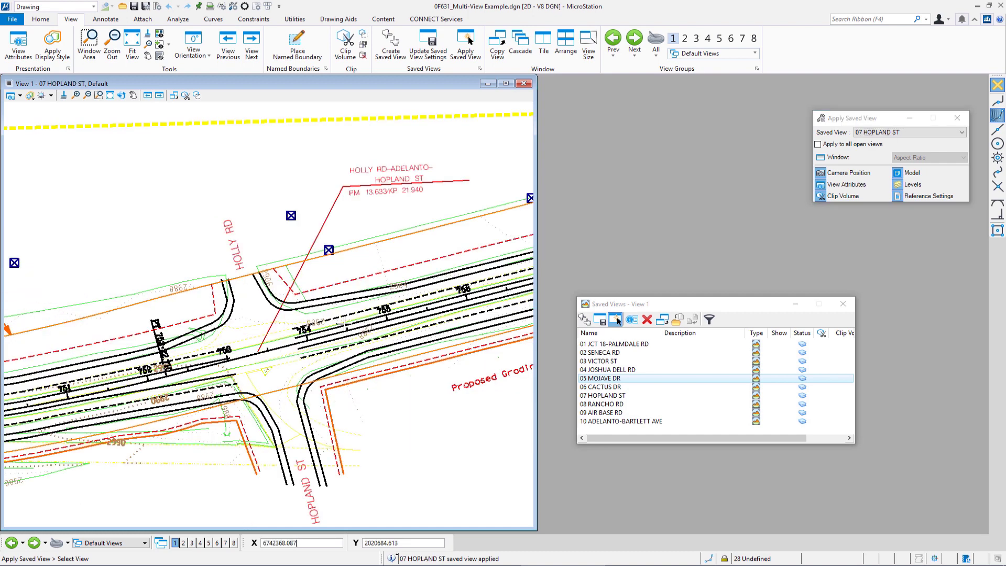